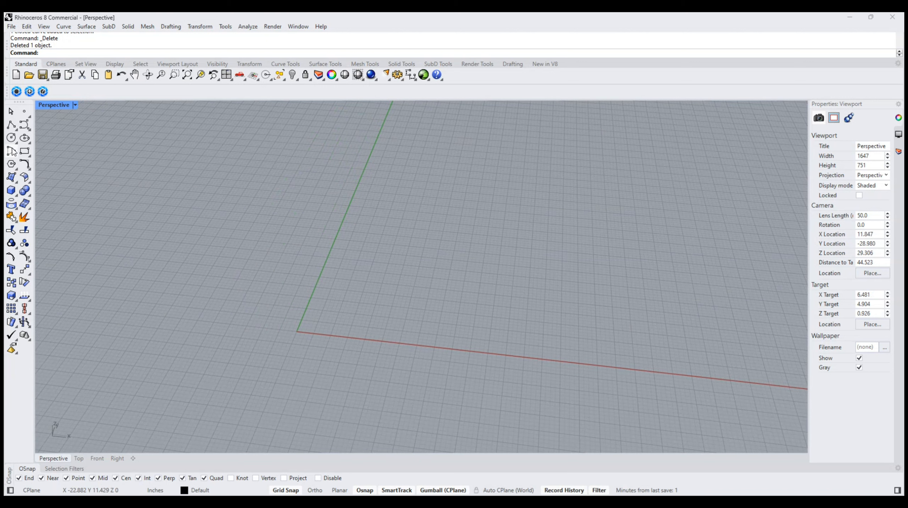
# Draw an 11 by 11 inch square in the Top view, starting with its corner at the origin
pyautogui.click(25, 151)
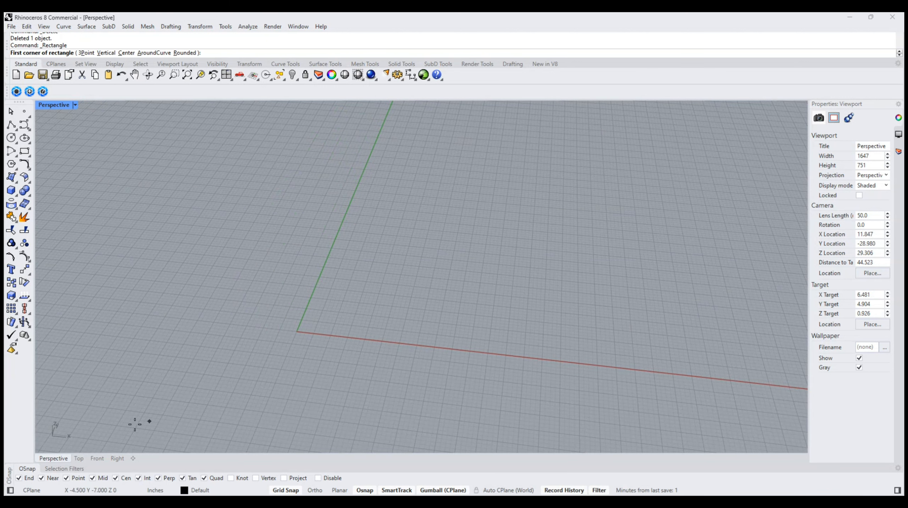
pyautogui.click(79, 459)
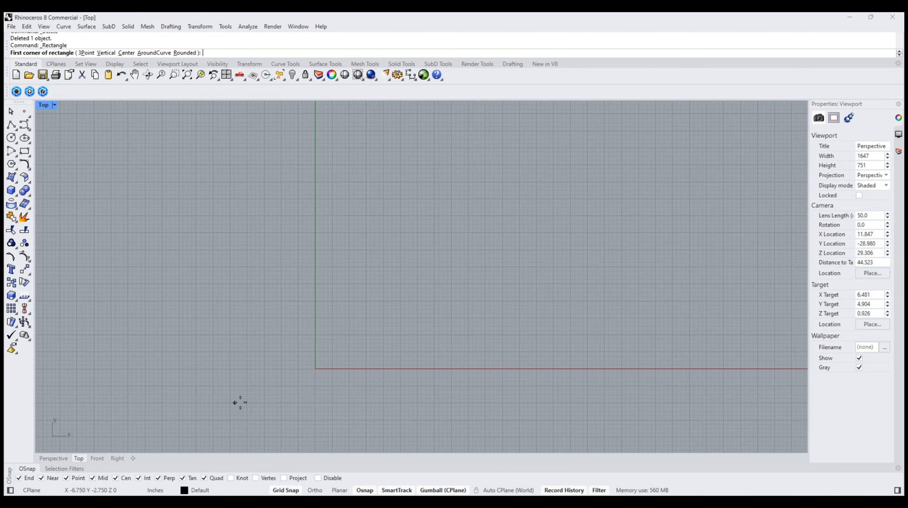
pyautogui.click(314, 368)
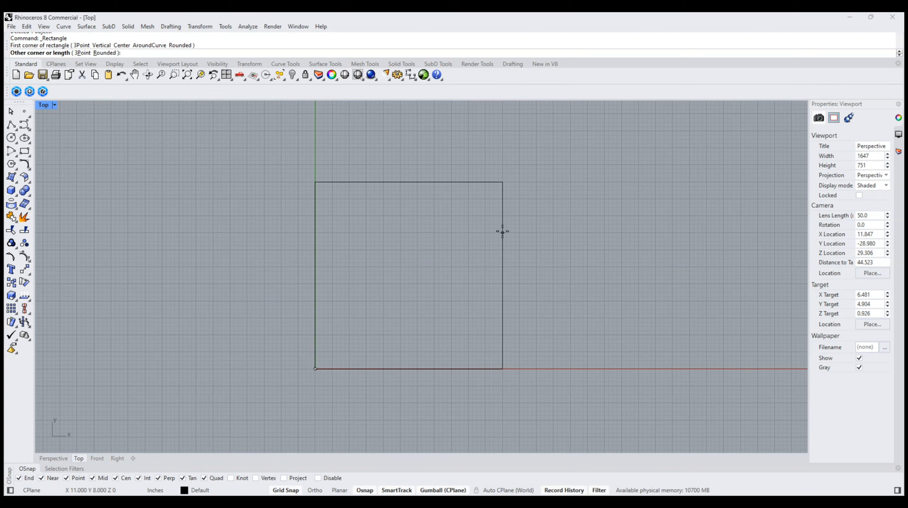
pyautogui.click(502, 182)
# Center the square on the origin with a concentric alignment to point 0
pyautogui.moveTo(449, 266); pyautogui.dragTo(449, 266)
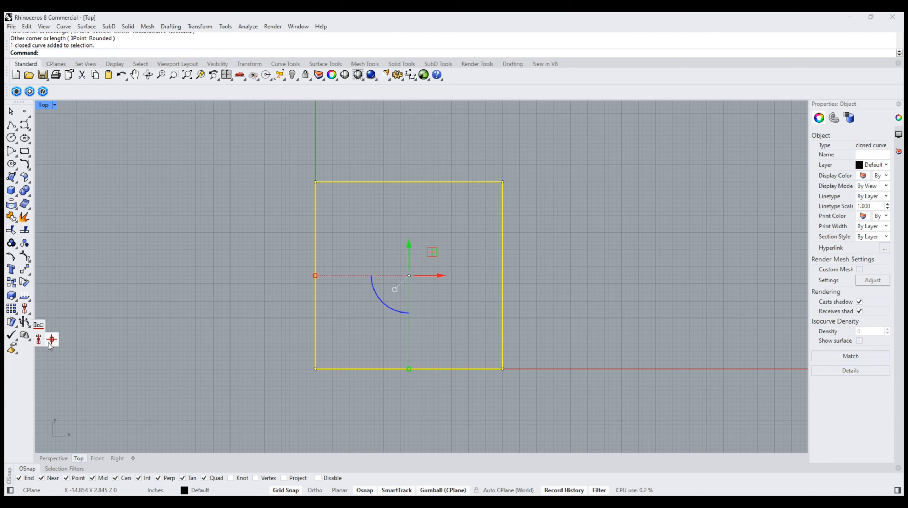
pyautogui.click(50, 341)
pyautogui.write('0')
pyautogui.press('Return')
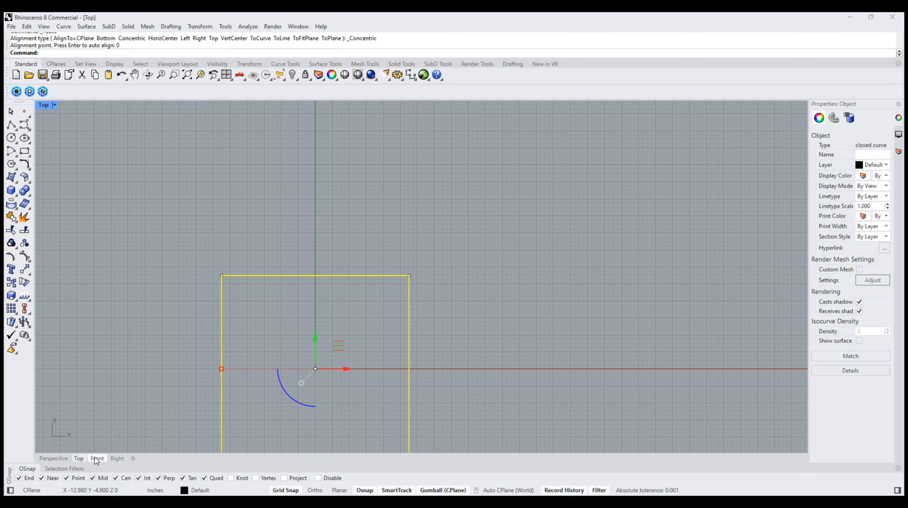
pyautogui.moveTo(299, 349); pyautogui.dragTo(300, 258, button='right')
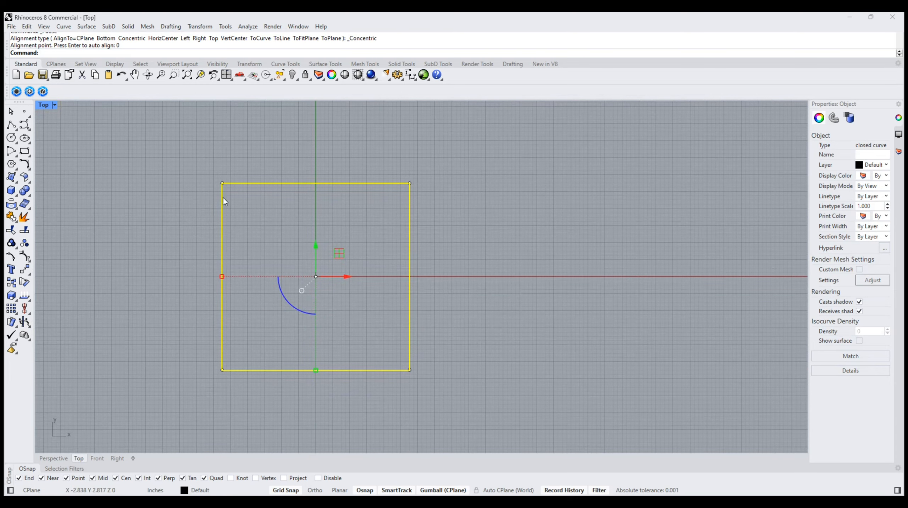
# Offset the square inward by 0.5 inches with sharp corners
pyautogui.click(64, 27)
pyautogui.moveTo(104, 272)
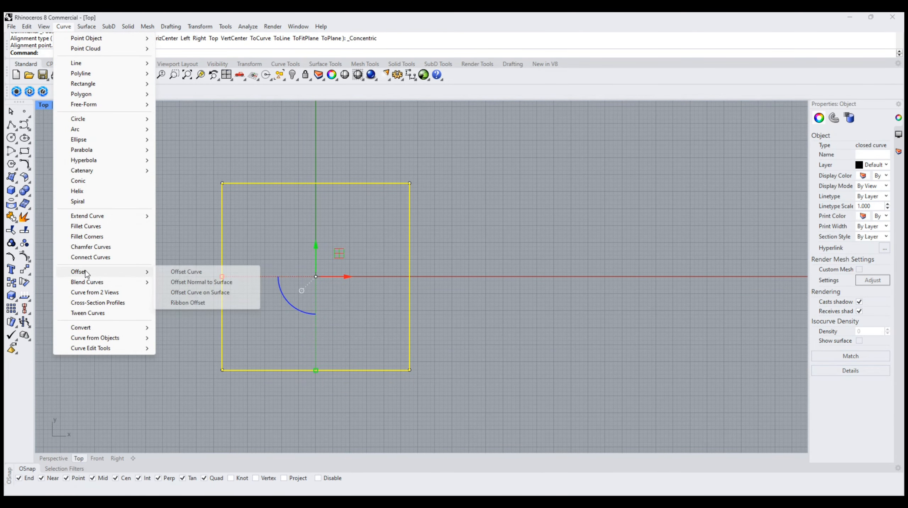
pyautogui.click(173, 272)
pyautogui.click(71, 53)
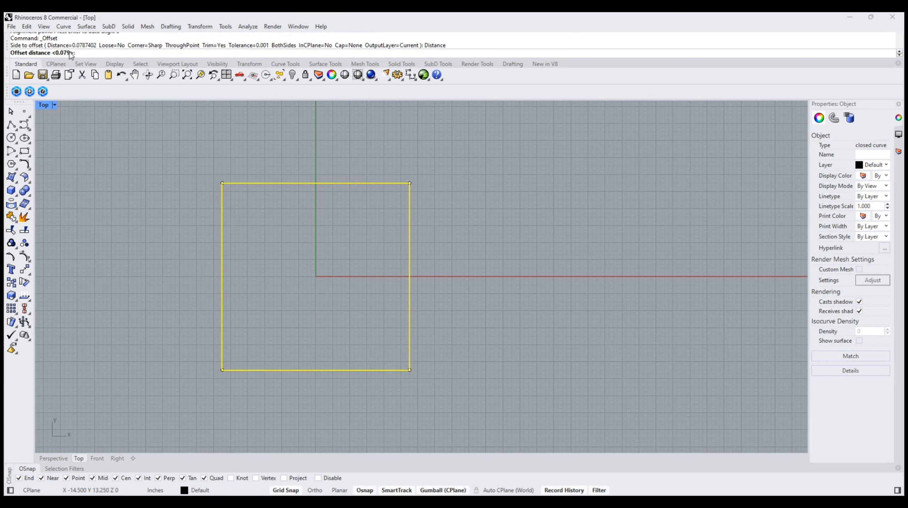
pyautogui.write('.5')
pyautogui.press('Return')
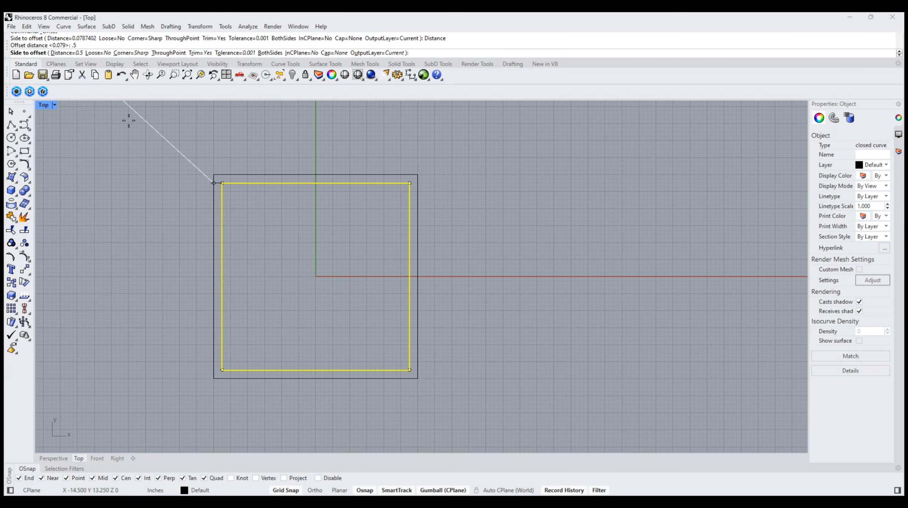
pyautogui.click(228, 227)
pyautogui.press('Escape')
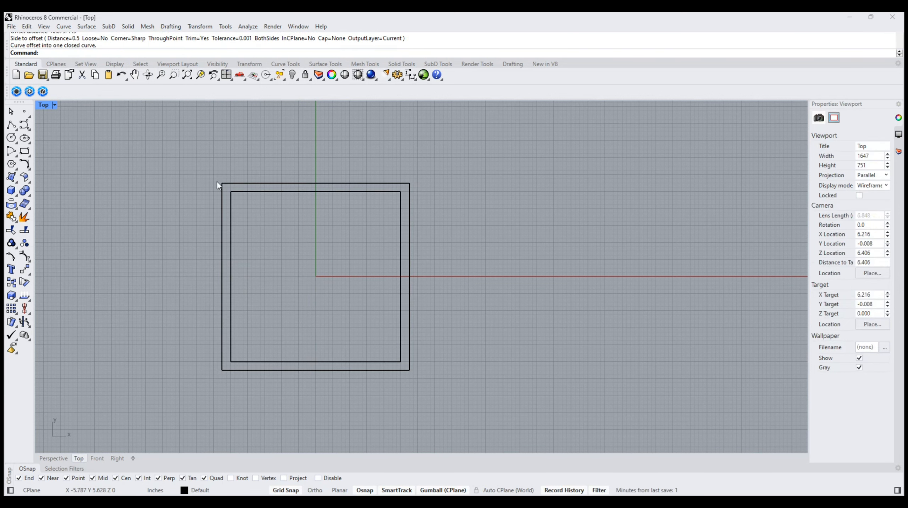
# Try to fillet the outer square's corners with a freehand radius of about 0.59 inches with Grid Snap off, and undo the fillet
pyautogui.moveTo(217, 184); pyautogui.dragTo(258, 188, button='right')
pyautogui.scroll(5, 263, 192)
pyautogui.click(265, 194)
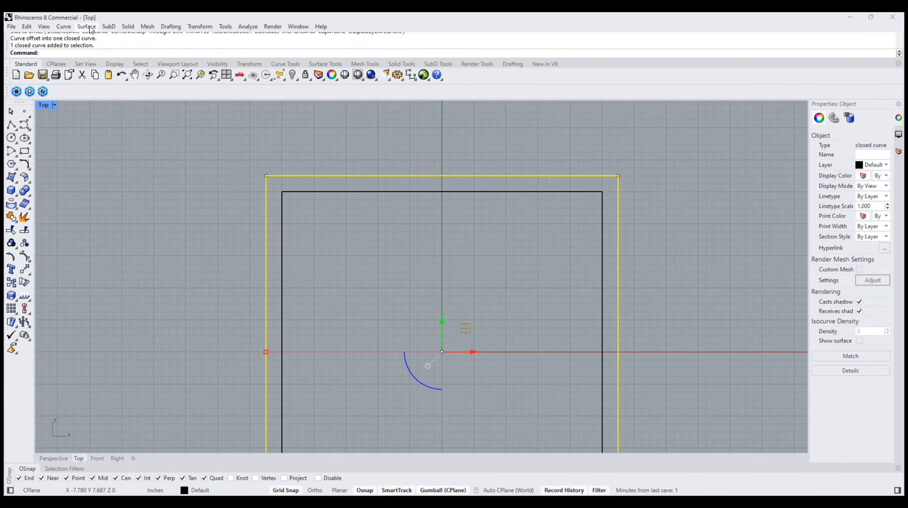
pyautogui.click(63, 26)
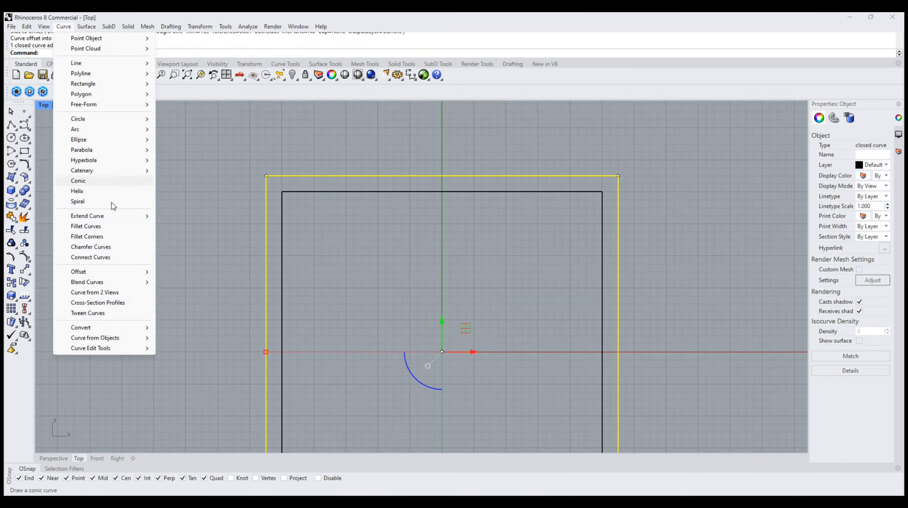
pyautogui.click(93, 238)
pyautogui.click(281, 491)
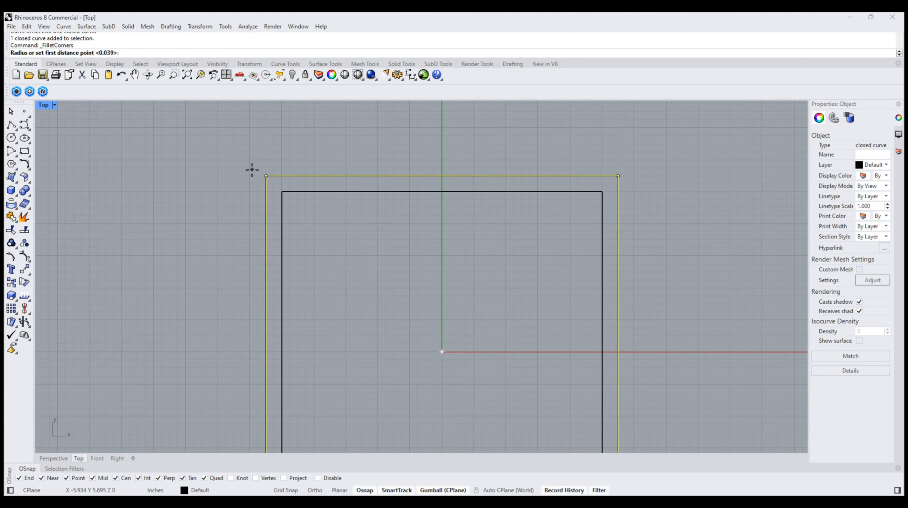
pyautogui.click(265, 171)
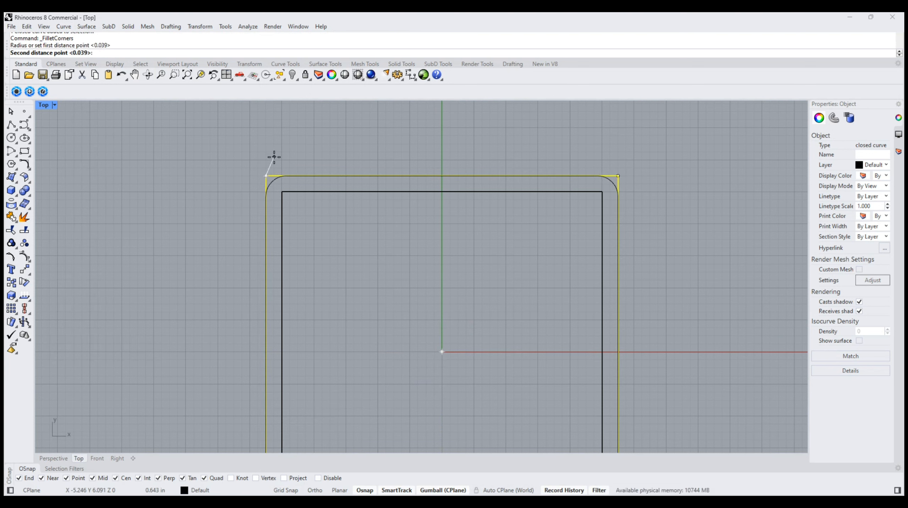
pyautogui.click(274, 157)
pyautogui.click(340, 146)
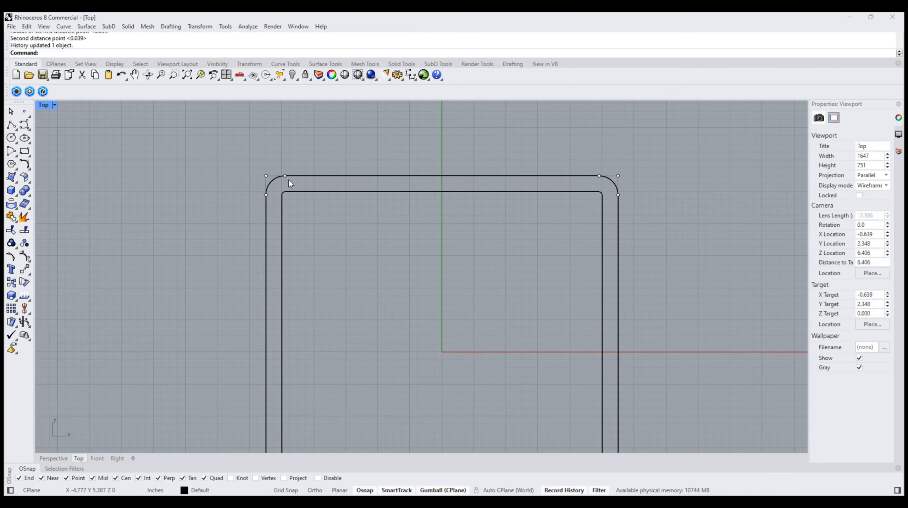
pyautogui.scroll(3, 284, 189)
pyautogui.hotkey('ctrl', 'z')
pyautogui.press('Escape')
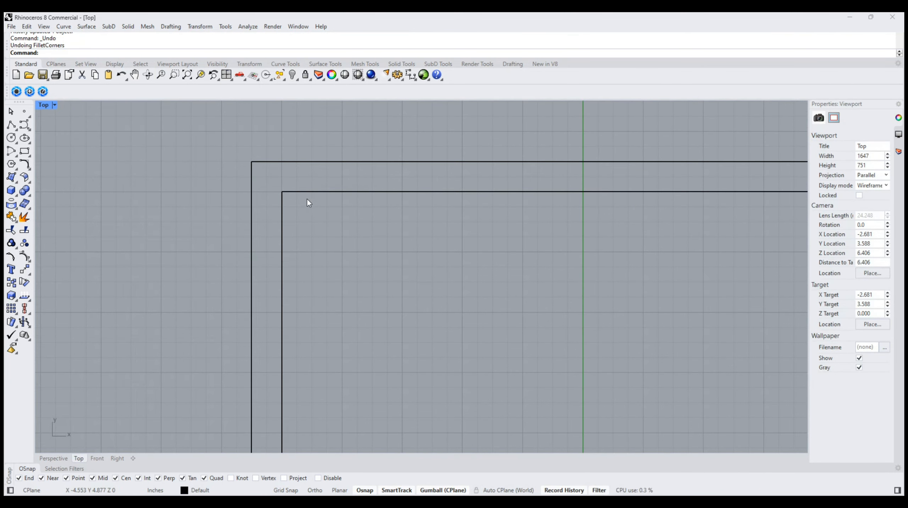
# Fillet all corners of the inner square with a radius of 0.591 inches
pyautogui.click(296, 194)
pyautogui.press('Return')
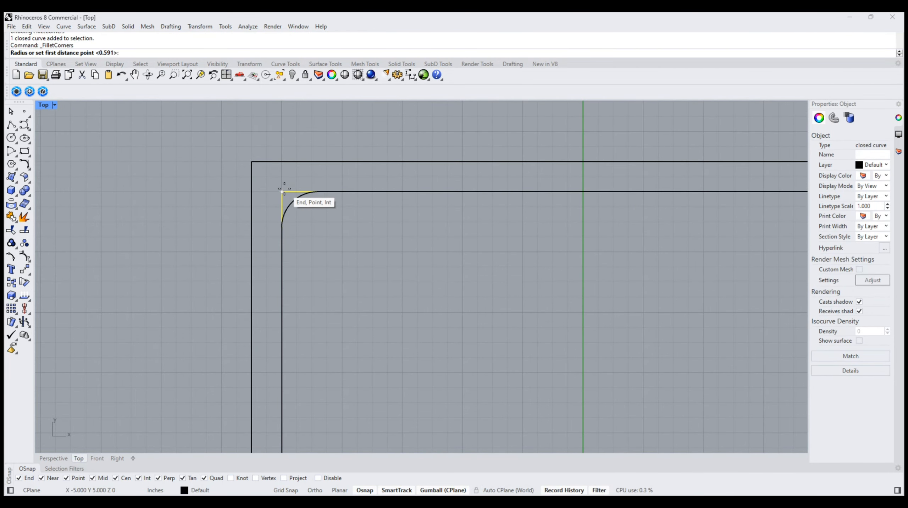
pyautogui.press('Return')
# Fillet all corners of the outer square, picking by eye a radius slightly larger than the inner square's
pyautogui.click(257, 161)
pyautogui.press('Return')
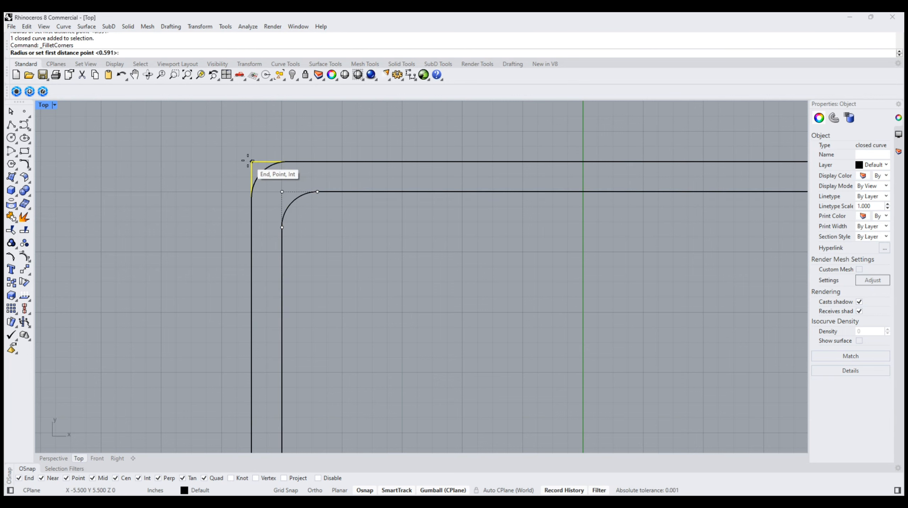
pyautogui.click(248, 160)
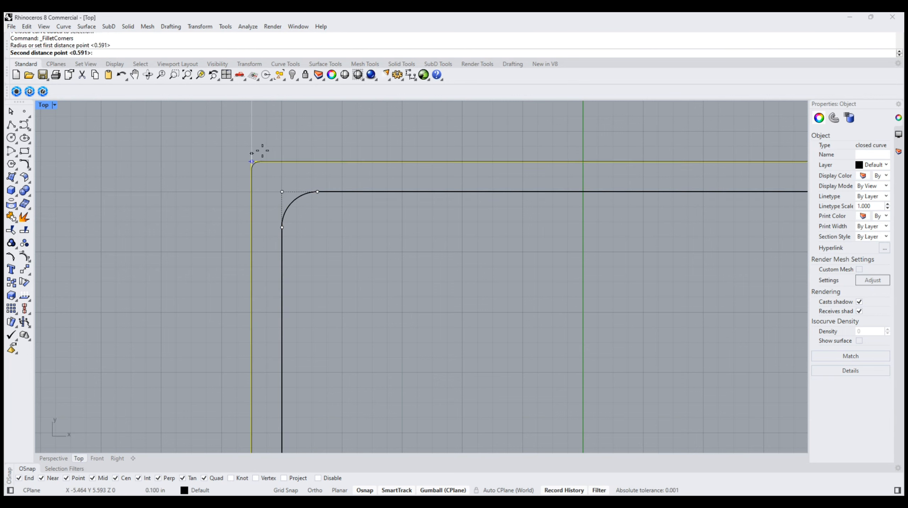
pyautogui.click(284, 131)
pyautogui.scroll(-5, 242, 215)
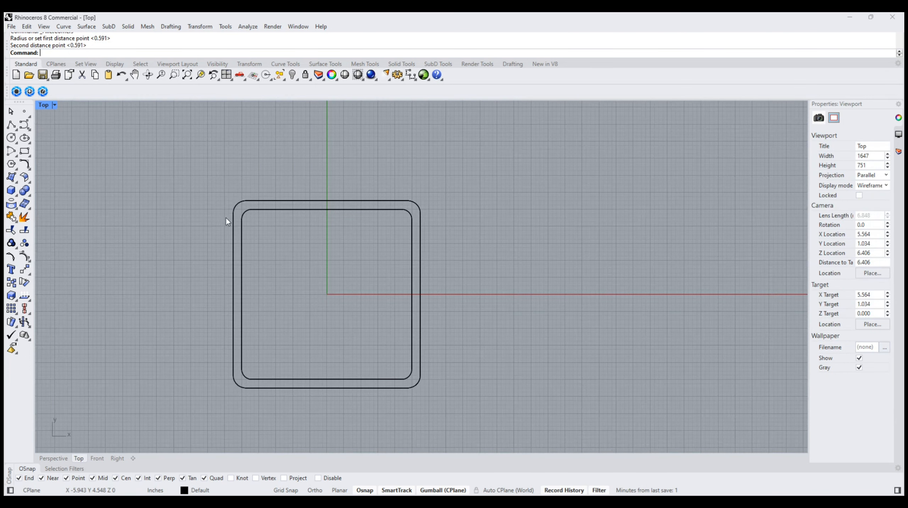
# Try raising the outer rounded square 2 inches along Z in the Perspective view, and undo the move
pyautogui.moveTo(281, 264); pyautogui.dragTo(326, 254, button='right')
pyautogui.click(61, 459)
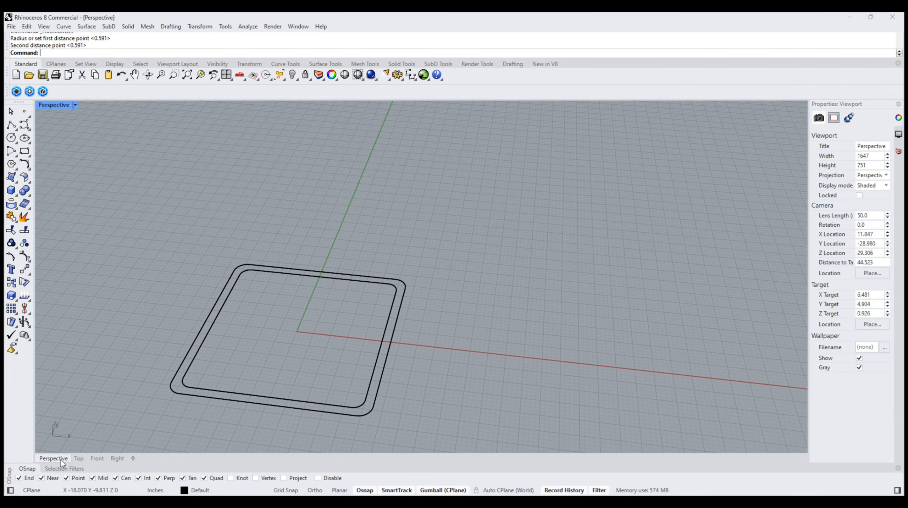
pyautogui.moveTo(463, 319); pyautogui.dragTo(424, 303, button='right')
pyautogui.click(359, 331)
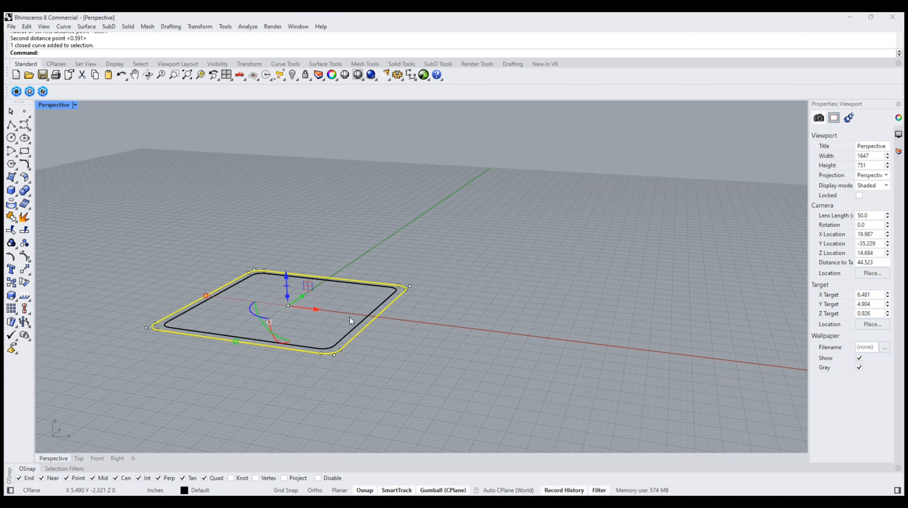
pyautogui.click(286, 279)
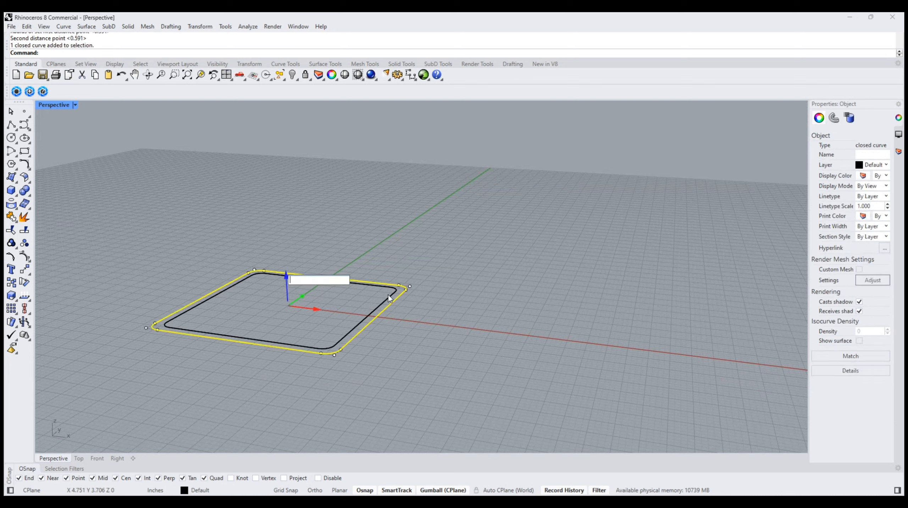
pyautogui.write('2')
pyautogui.press('Return')
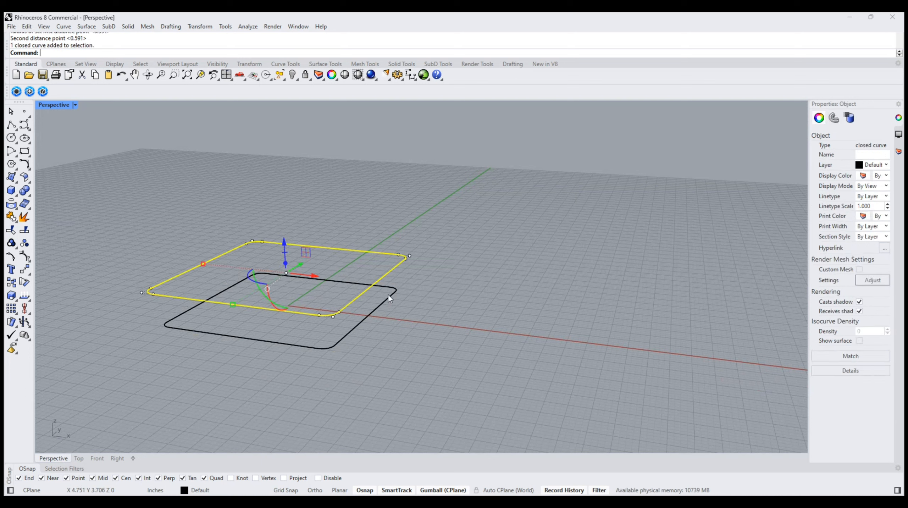
pyautogui.click(481, 333)
pyautogui.moveTo(394, 387); pyautogui.dragTo(359, 341, button='right')
pyautogui.scroll(2, 311, 293)
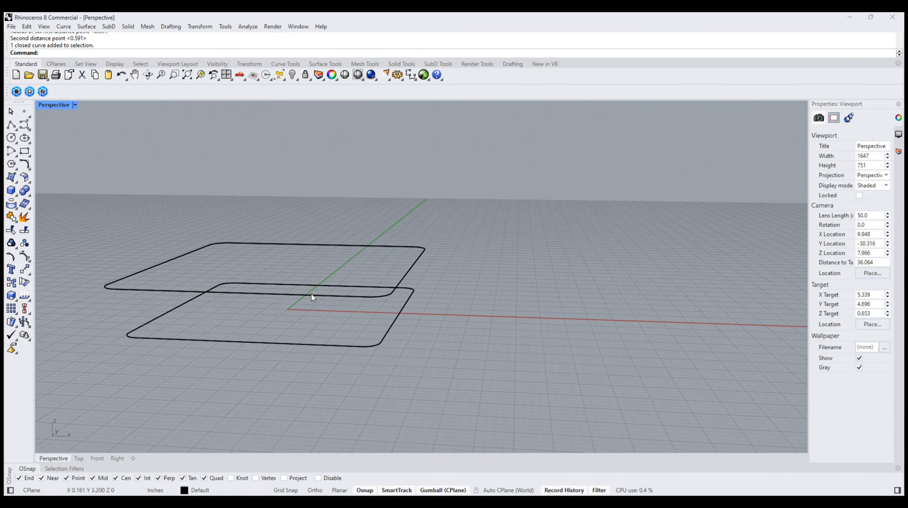
pyautogui.hotkey('ctrl', 'z')
# Raise the outer rounded square 1.5 inches along Z above the inner one
pyautogui.click(372, 363)
pyautogui.click(364, 351)
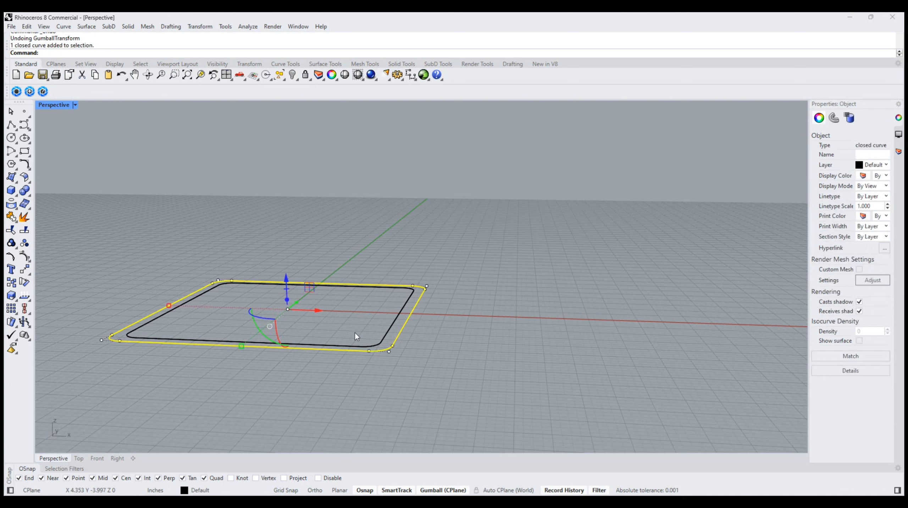
pyautogui.click(290, 278)
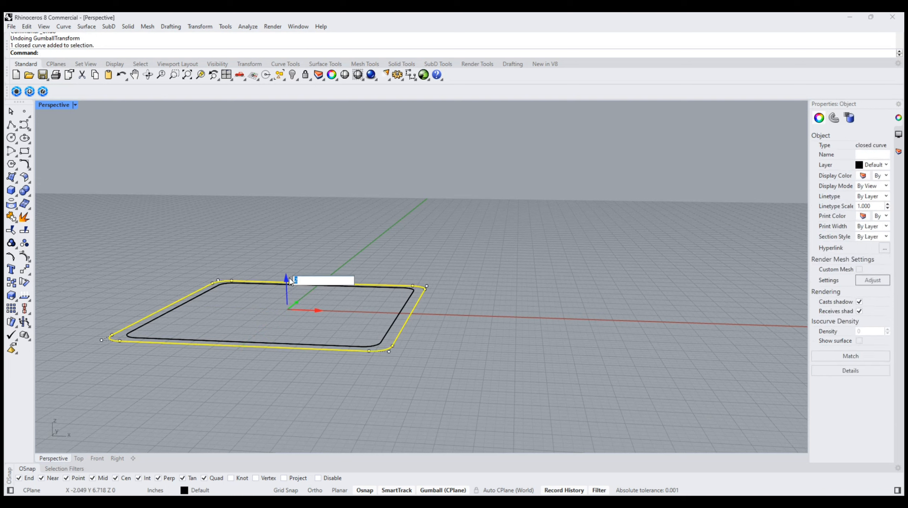
pyautogui.write('1.5')
pyautogui.press('Return')
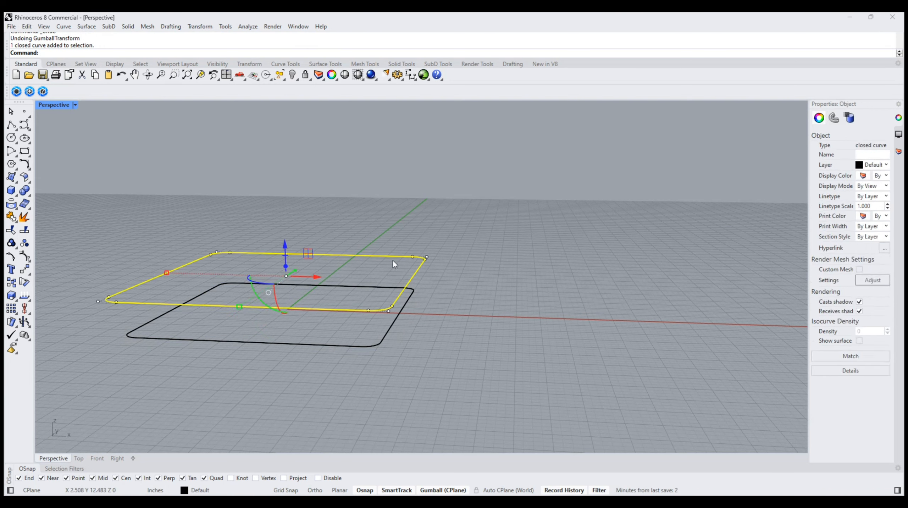
pyautogui.click(529, 260)
# Draw a polyline profile from an upper side's midpoint down to the lower square, across it, and up to the opposite upper midpoint
pyautogui.moveTo(439, 309); pyautogui.dragTo(336, 311, button='right')
pyautogui.click(10, 124)
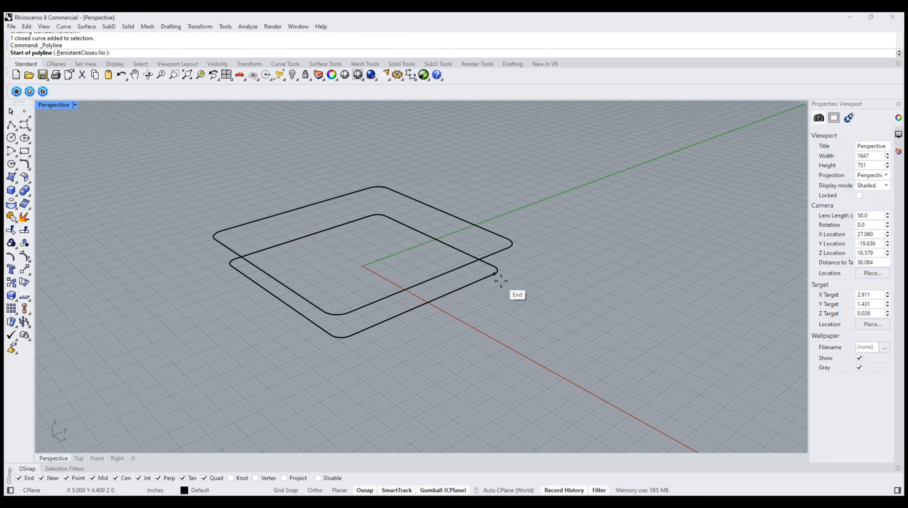
pyautogui.click(435, 276)
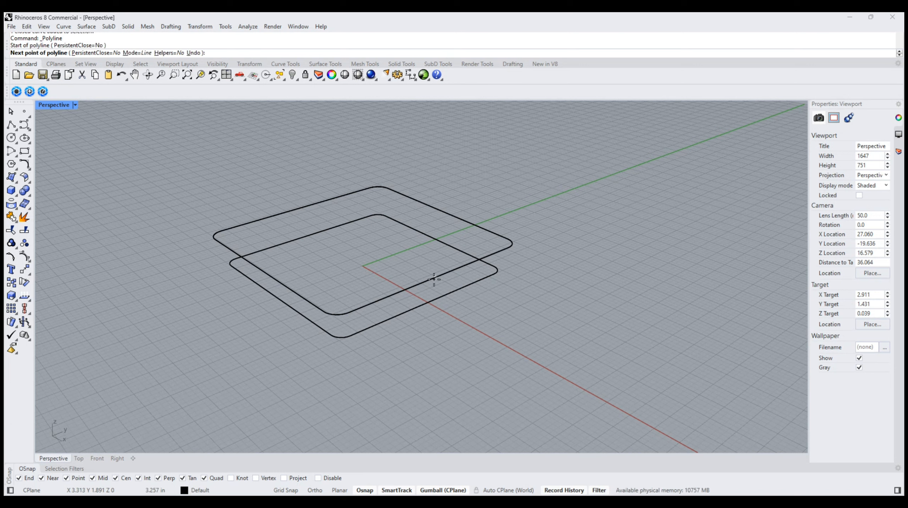
pyautogui.click(428, 302)
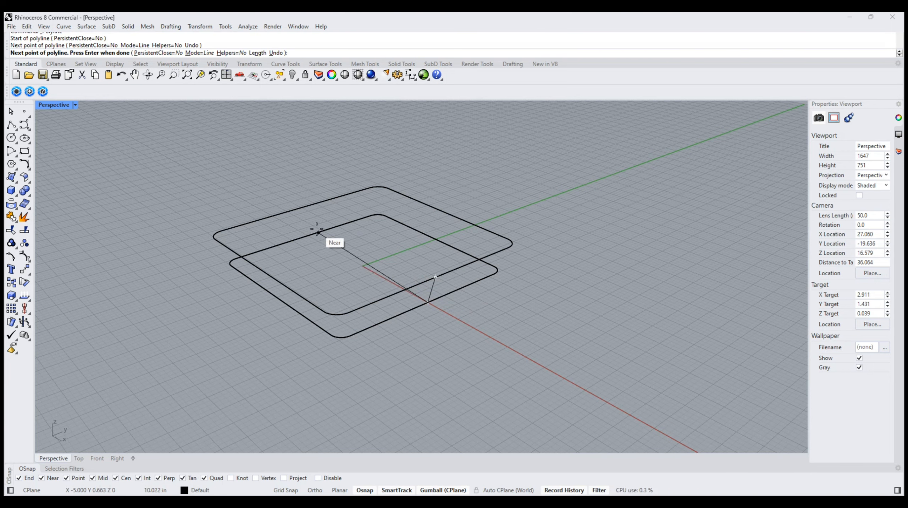
pyautogui.click(309, 235)
pyautogui.click(299, 207)
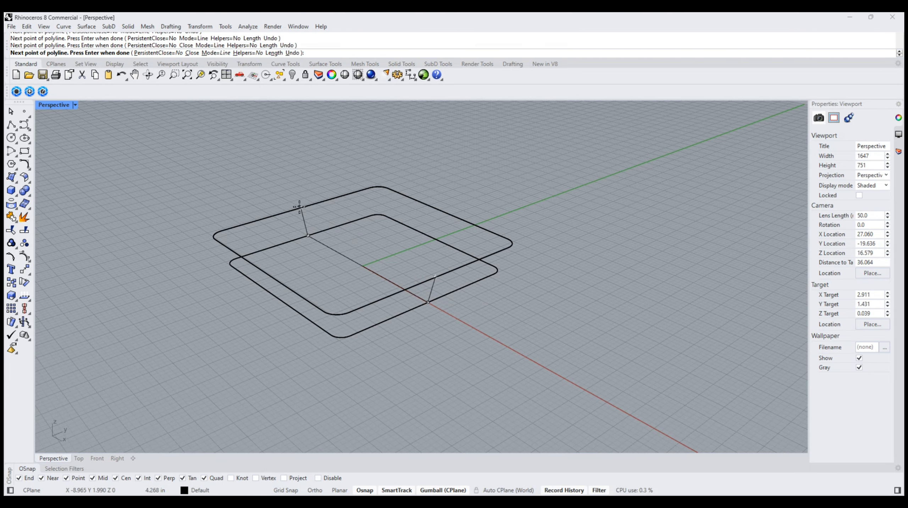
pyautogui.press('Return')
# Create a copy of the profile polyline rotated 90 degrees about the vertical axis so the two profiles cross at the center
pyautogui.moveTo(353, 251); pyautogui.dragTo(396, 275, button='right')
pyautogui.click(383, 283)
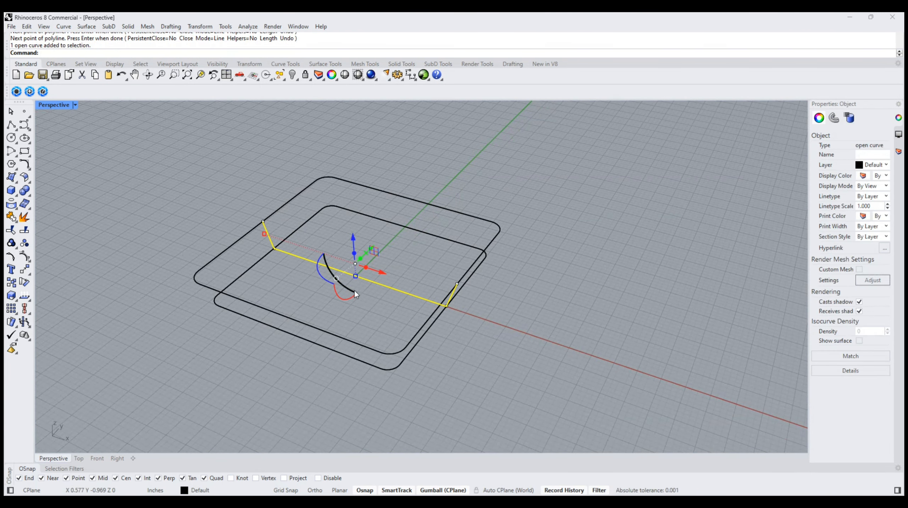
pyautogui.keyDown('alt'); pyautogui.moveTo(318, 273); pyautogui.dragTo(264, 224); pyautogui.keyUp('alt')
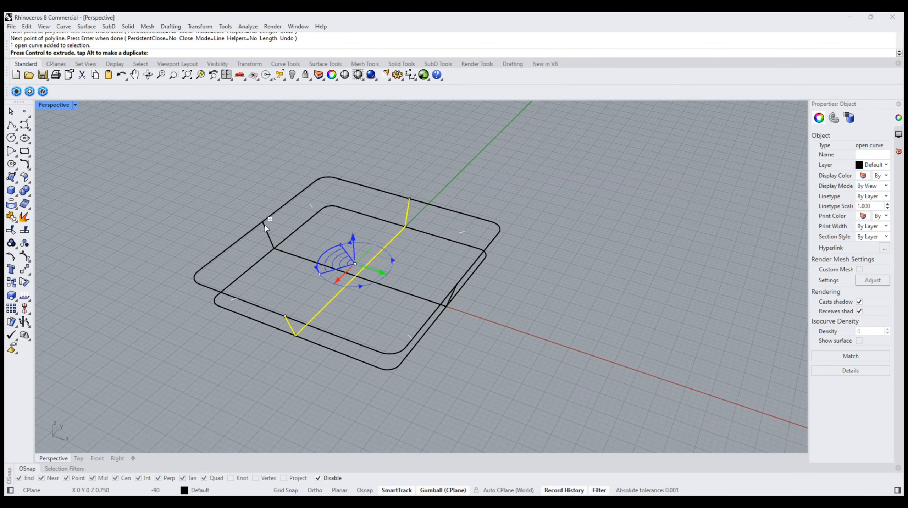
pyautogui.click(558, 291)
pyautogui.moveTo(441, 327); pyautogui.dragTo(447, 288, button='right')
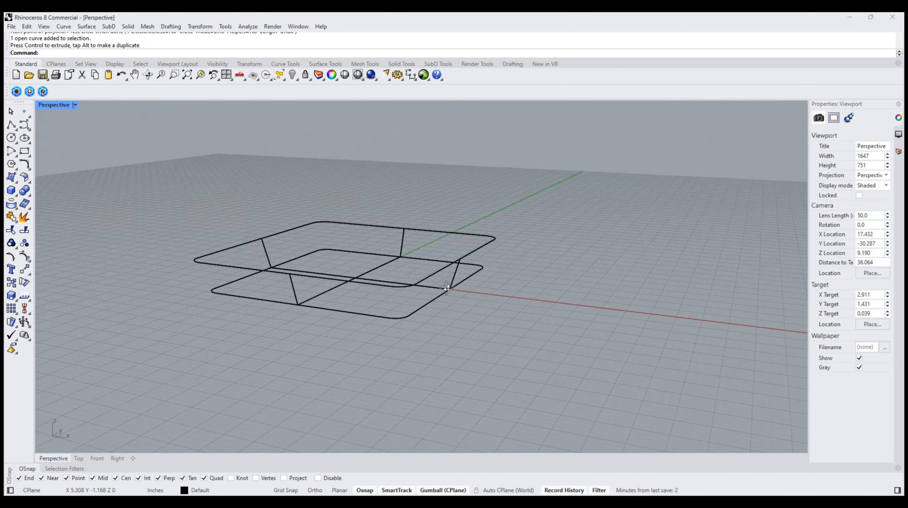
# Try raising all four tray curves along Z with grid snap in the Front view, and undo the move
pyautogui.moveTo(146, 161); pyautogui.dragTo(498, 370)
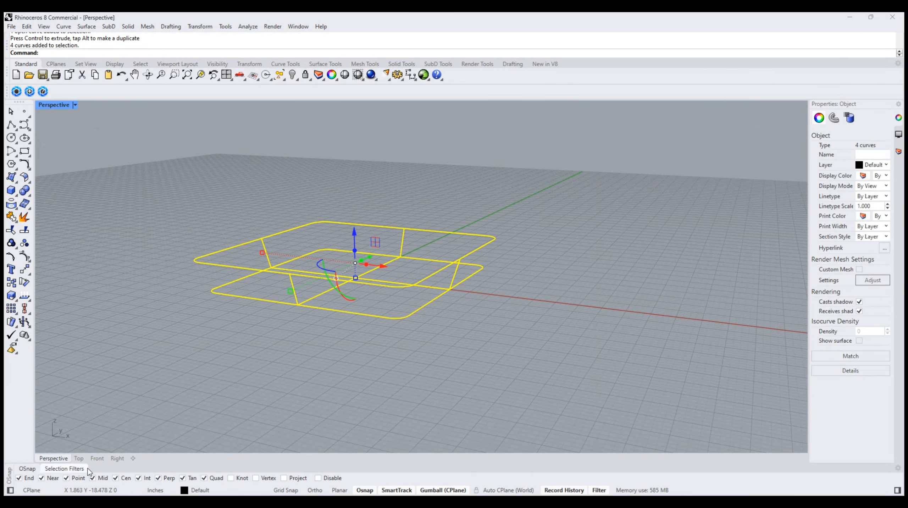
pyautogui.click(98, 458)
pyautogui.moveTo(400, 289); pyautogui.dragTo(395, 342, button='right')
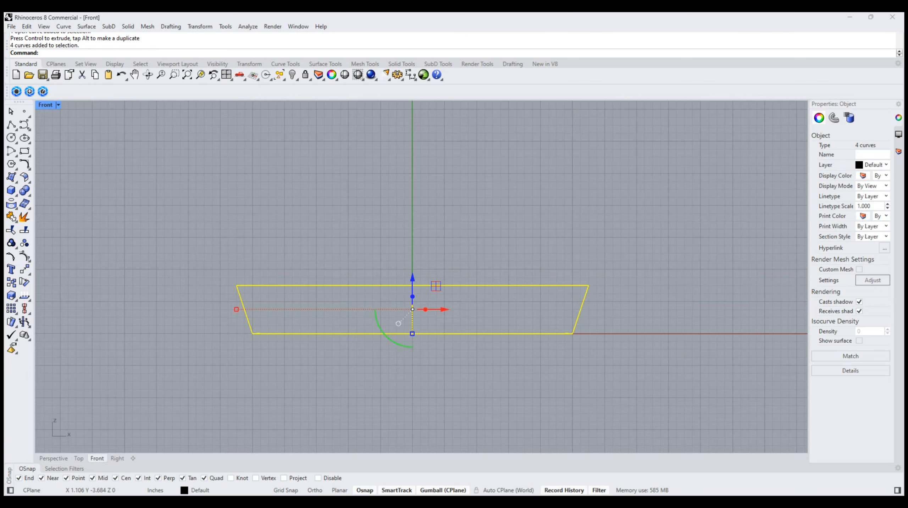
pyautogui.click(295, 491)
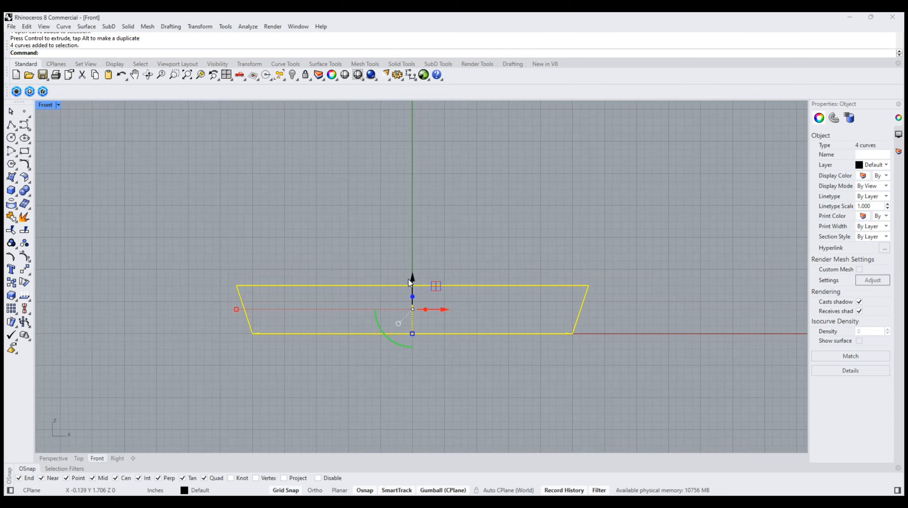
pyautogui.moveTo(411, 280); pyautogui.dragTo(414, 263)
pyautogui.click(529, 215)
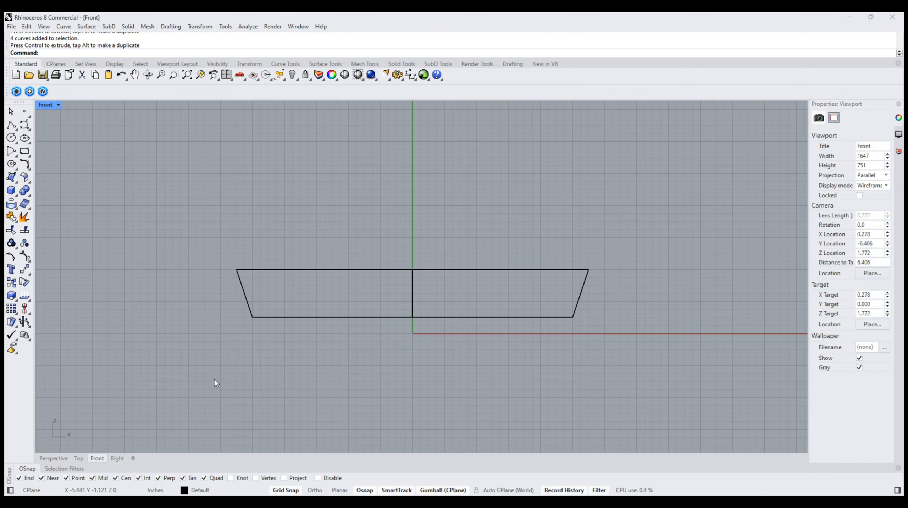
pyautogui.click(42, 459)
pyautogui.moveTo(237, 366); pyautogui.dragTo(495, 280, button='right')
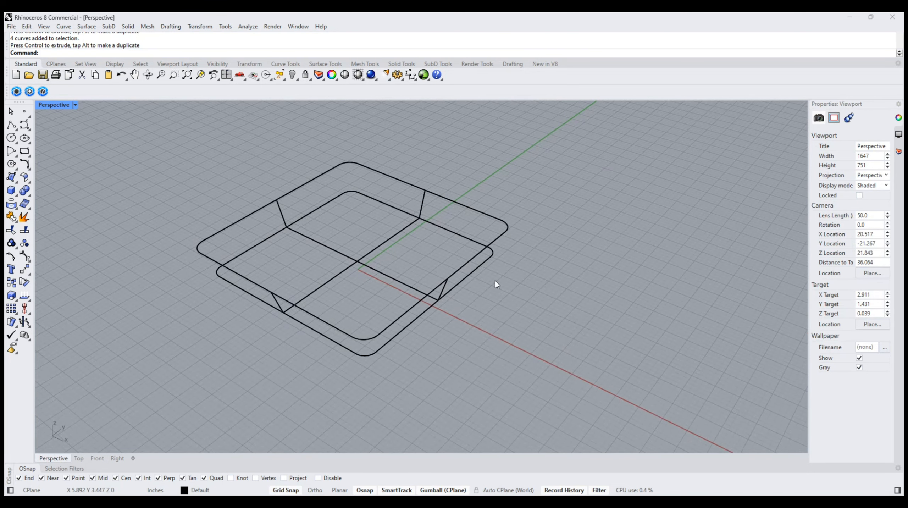
pyautogui.hotkey('ctrl', 'z')
pyautogui.click(559, 297)
# Draw a line from the midpoint of the floor centerline's +Y half perpendicular to the lower square's +X side
pyautogui.moveTo(404, 329); pyautogui.dragTo(463, 360, button='right')
pyautogui.scroll(3, 406, 245)
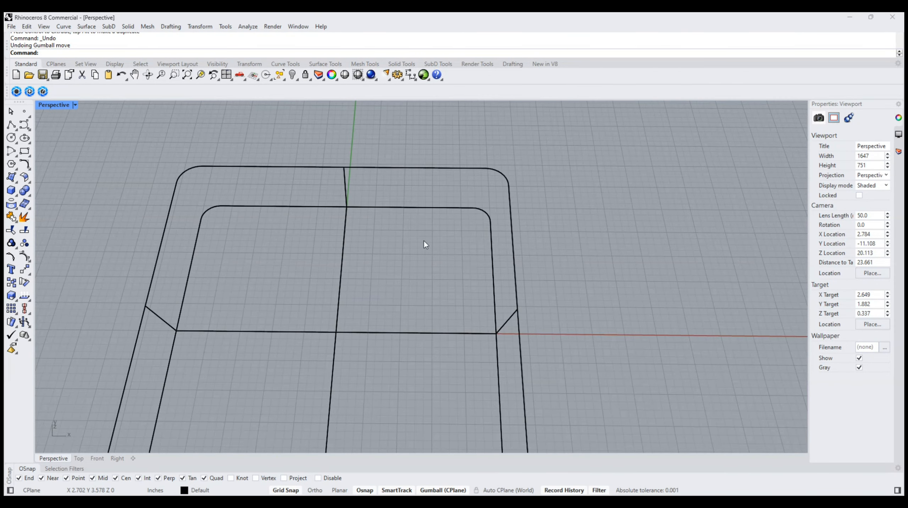
pyautogui.click(10, 127)
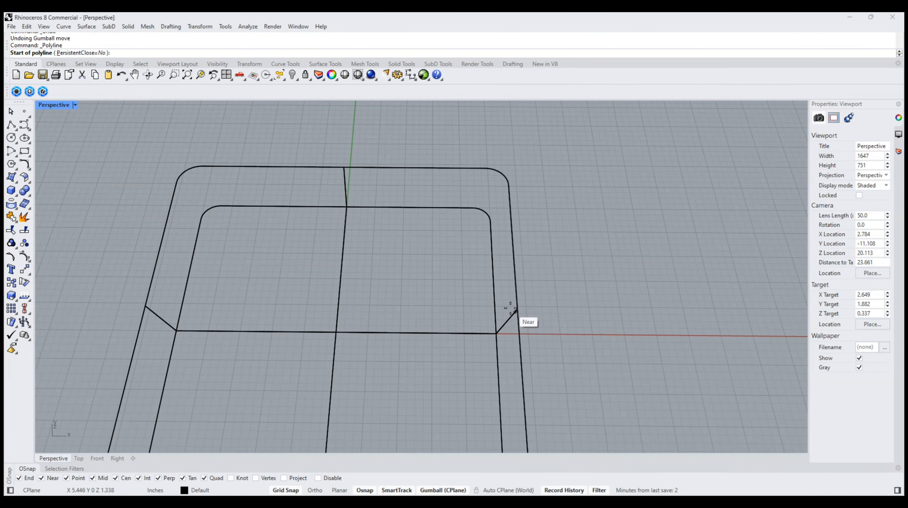
pyautogui.moveTo(506, 309); pyautogui.dragTo(513, 332, button='right')
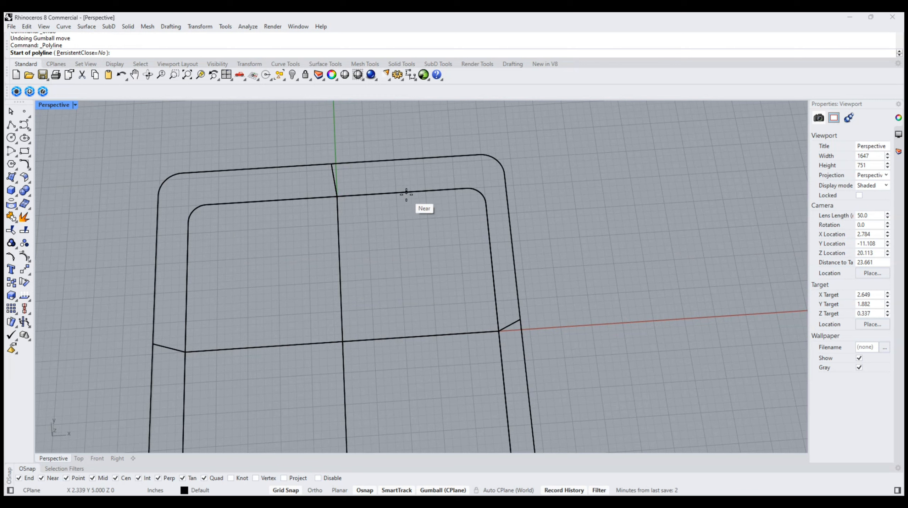
pyautogui.click(340, 269)
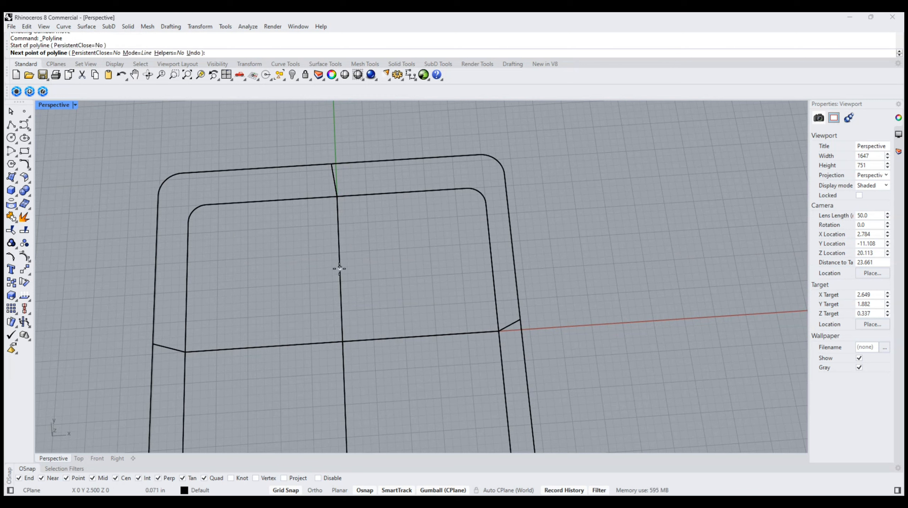
pyautogui.click(491, 259)
pyautogui.press('Return')
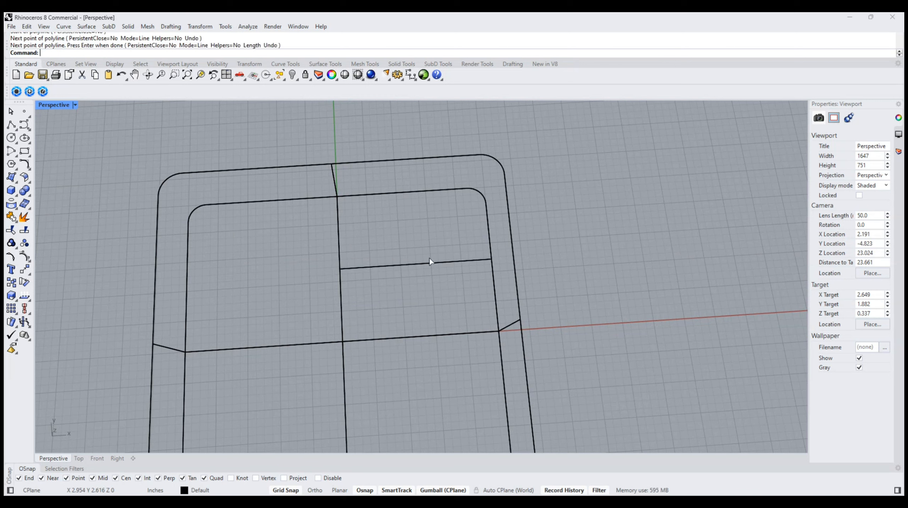
# Draw a line from the new floor line's midpoint perpendicular to the floor centerline along the X axis
pyautogui.press('Return')
pyautogui.click(420, 263)
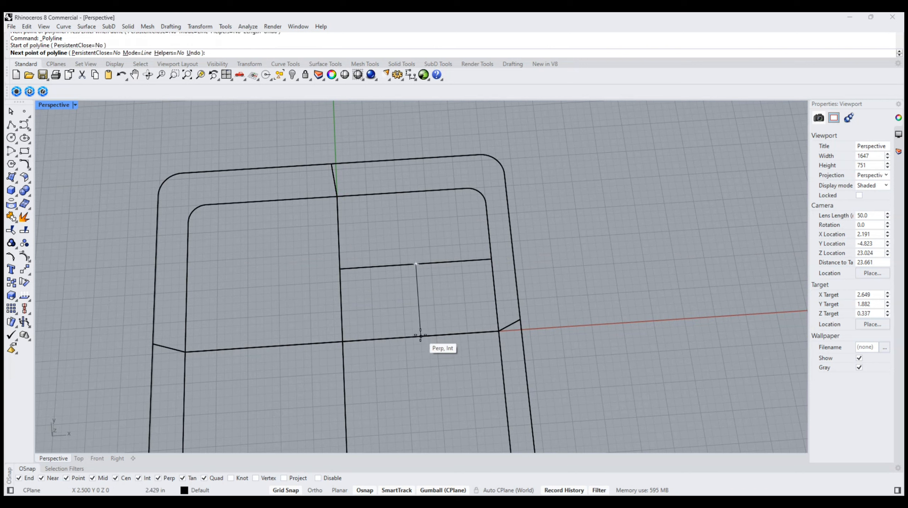
pyautogui.press('Return')
# Extend the short floor line to the lower square's +Y side by aligning its free end point horizontally to that edge in the Top view
pyautogui.click(419, 297)
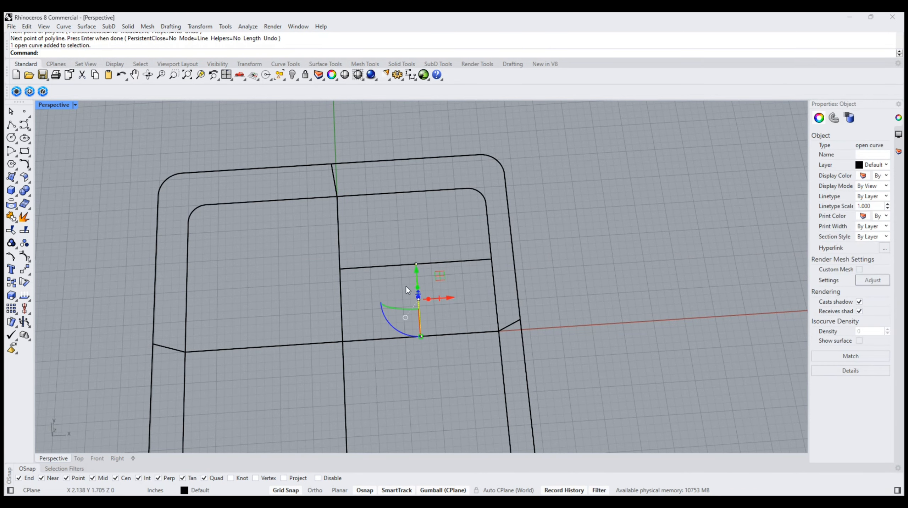
pyautogui.keyDown('ctrl'); pyautogui.keyDown('shift'); pyautogui.click(416, 265); pyautogui.keyUp('shift'); pyautogui.keyUp('ctrl')
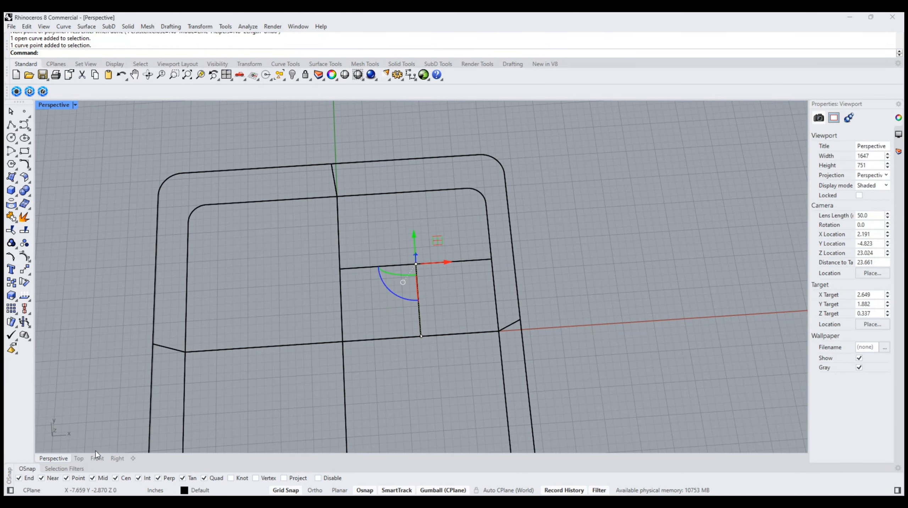
pyautogui.click(79, 459)
pyautogui.scroll(5, 426, 236)
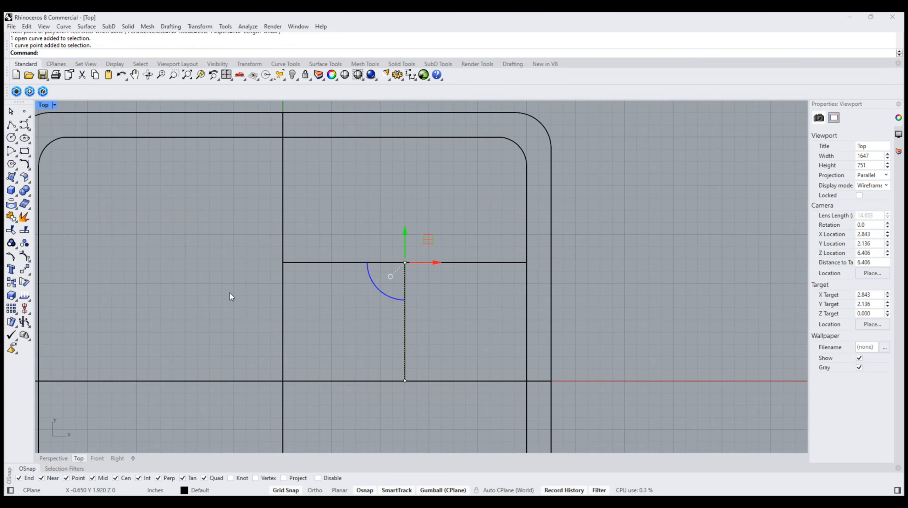
pyautogui.moveTo(373, 227); pyautogui.dragTo(458, 315)
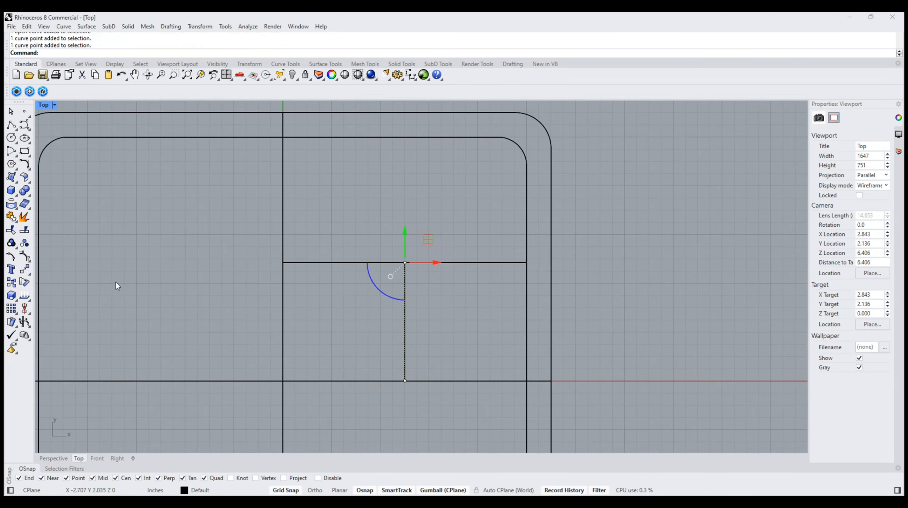
pyautogui.click(30, 315)
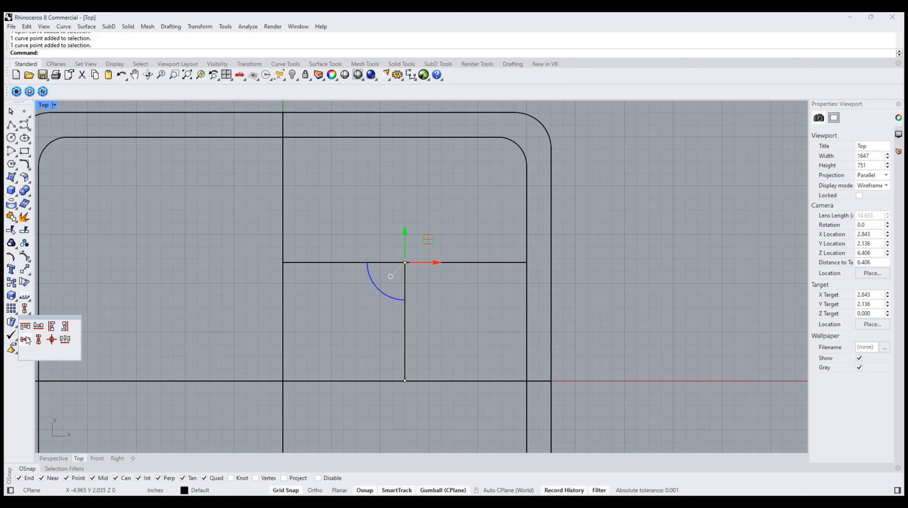
pyautogui.click(26, 340)
pyautogui.click(421, 137)
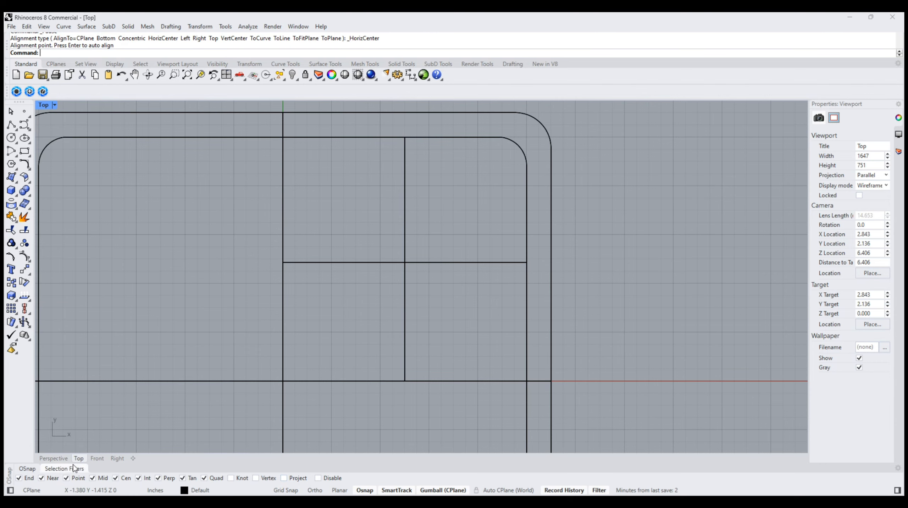
# Mirror the two crossing floor lines across the X axis from the origin, keeping the originals
pyautogui.click(56, 458)
pyautogui.moveTo(173, 361); pyautogui.dragTo(419, 261, button='right')
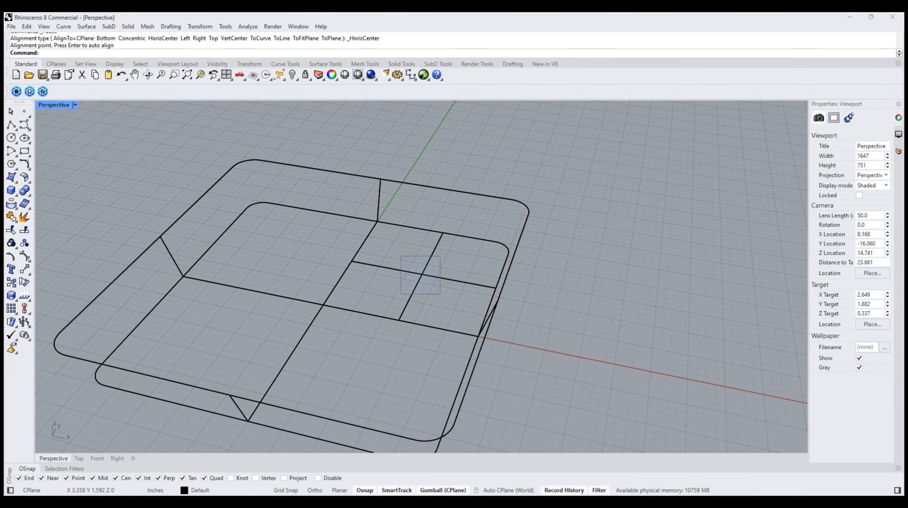
pyautogui.moveTo(401, 255); pyautogui.dragTo(401, 255)
pyautogui.write('M')
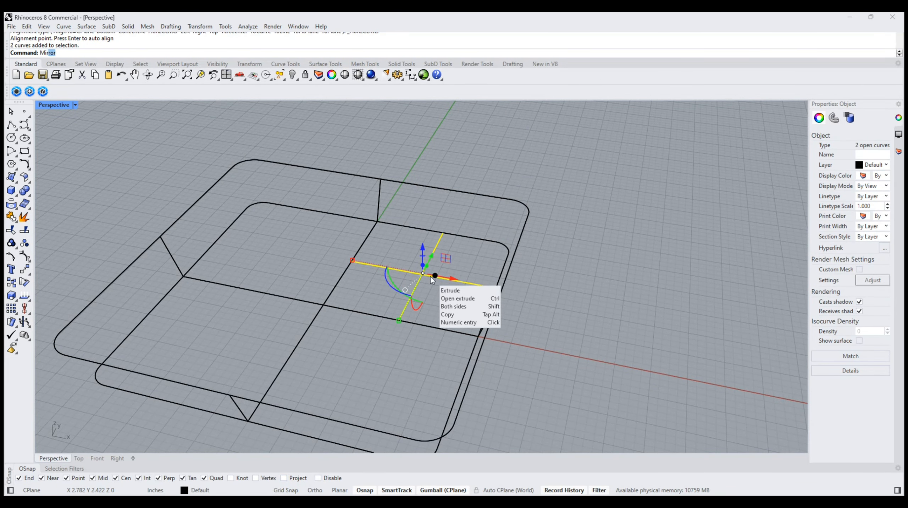
pyautogui.write('ir')
pyautogui.press('Return')
pyautogui.write('0')
pyautogui.press('Return')
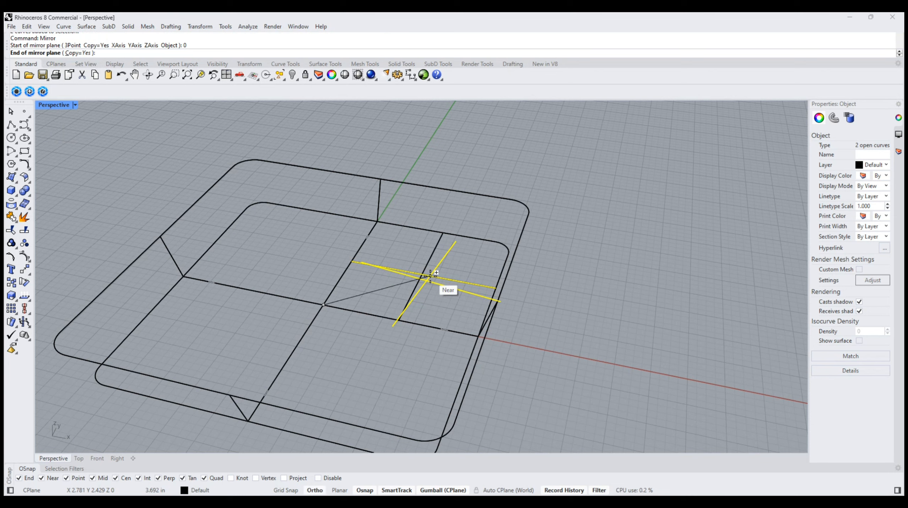
pyautogui.click(549, 387)
pyautogui.press('Escape')
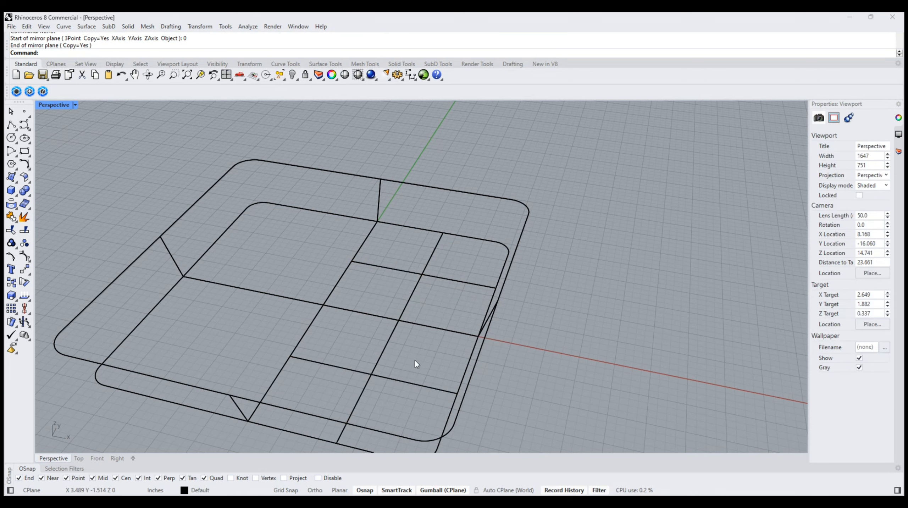
# Mirror the four floor lines across the Y axis from the origin to complete the grid on the tray floor
pyautogui.moveTo(414, 361); pyautogui.dragTo(535, 361, button='right')
pyautogui.moveTo(545, 361); pyautogui.dragTo(527, 319)
pyautogui.keyDown('shift'); pyautogui.moveTo(417, 299); pyautogui.dragTo(383, 265); pyautogui.keyUp('shift')
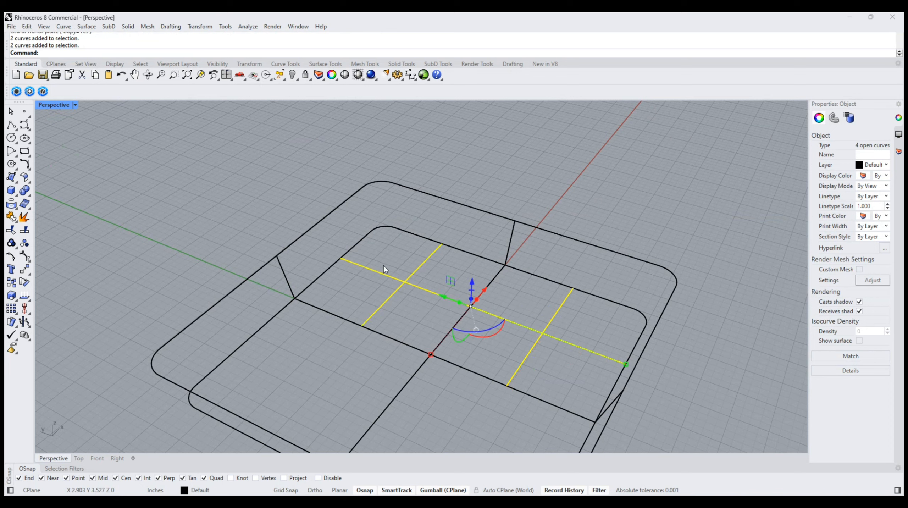
pyautogui.press('Return')
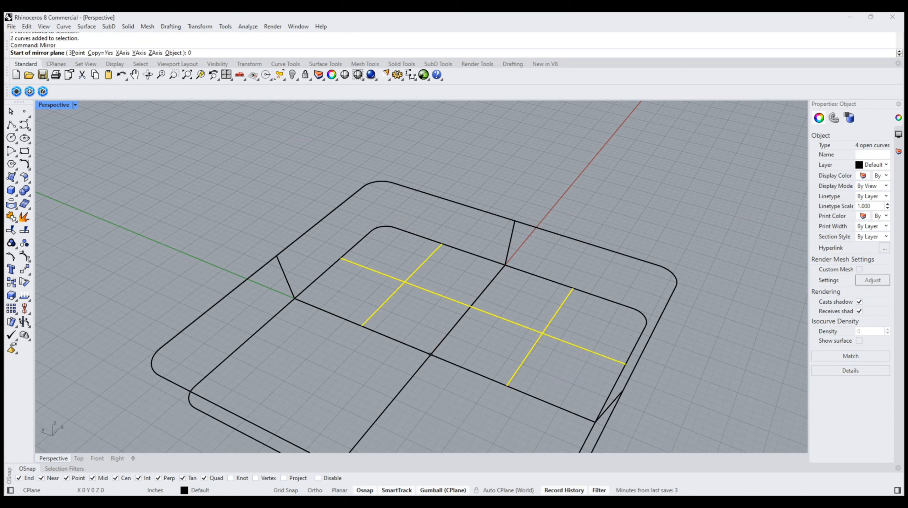
pyautogui.write('0')
pyautogui.press('Return')
pyautogui.keyDown('shift'); pyautogui.click(201, 171); pyautogui.keyUp('shift')
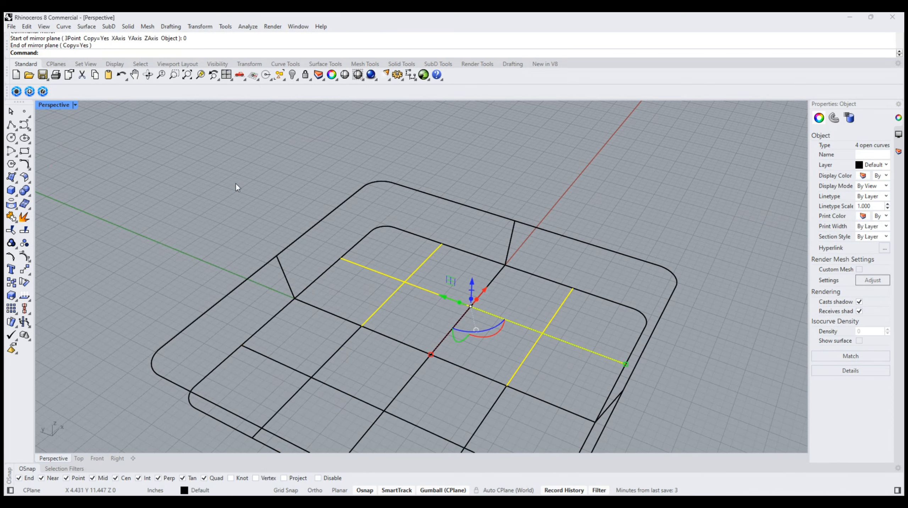
pyautogui.press('Escape')
# Draw a straight line along the Y direction joining the tops of the profile that spans the upper square's opposite sides
pyautogui.scroll(-6, 427, 235)
pyautogui.moveTo(469, 245); pyautogui.dragTo(406, 254, button='right')
pyautogui.scroll(2, 392, 239)
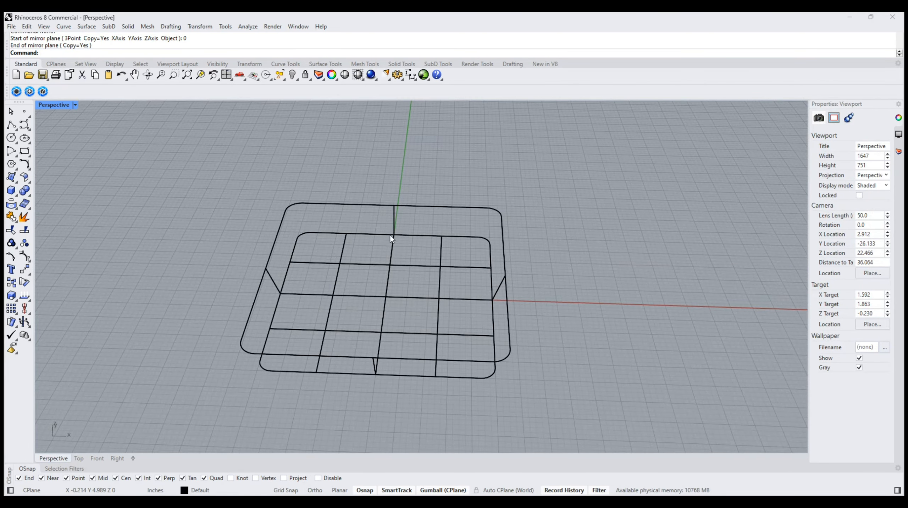
pyautogui.click(11, 127)
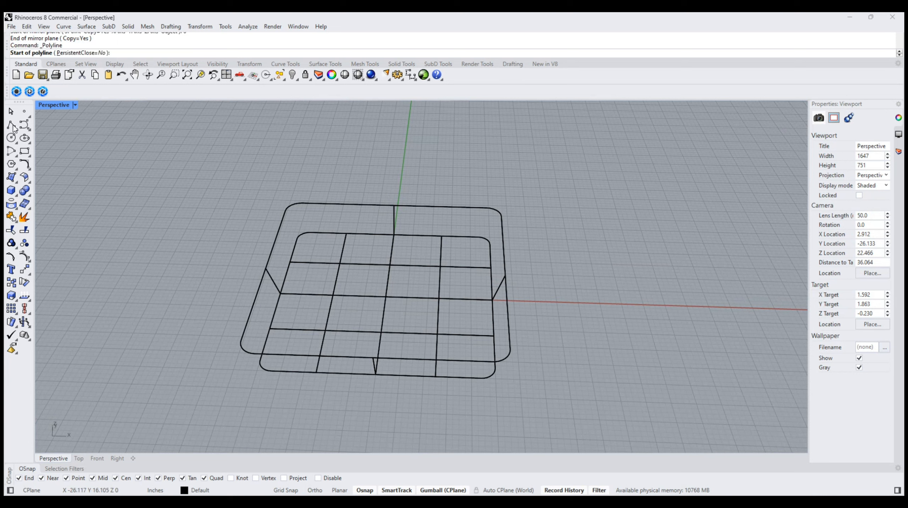
pyautogui.click(395, 206)
pyautogui.click(376, 372)
pyautogui.press('Return')
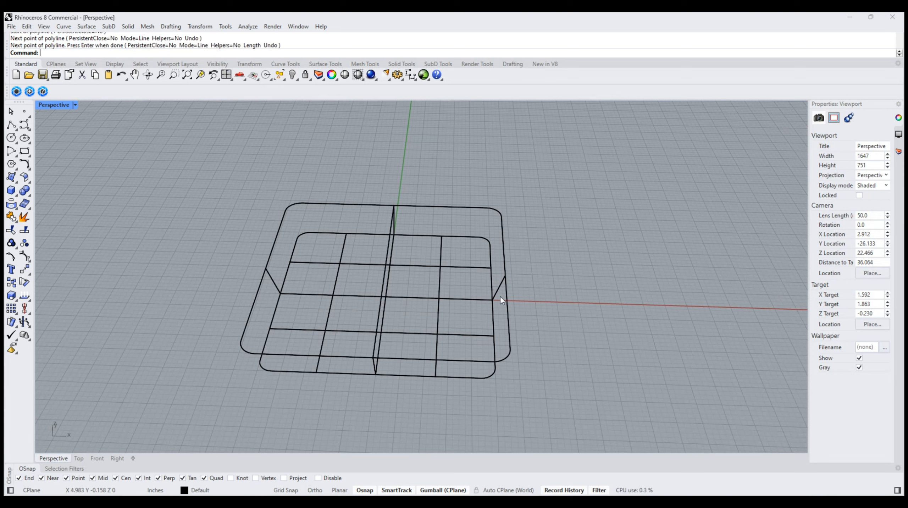
# Draw a second straight line along the X direction between the midpoints of the upper square's other two sides
pyautogui.press('Return')
pyautogui.click(505, 275)
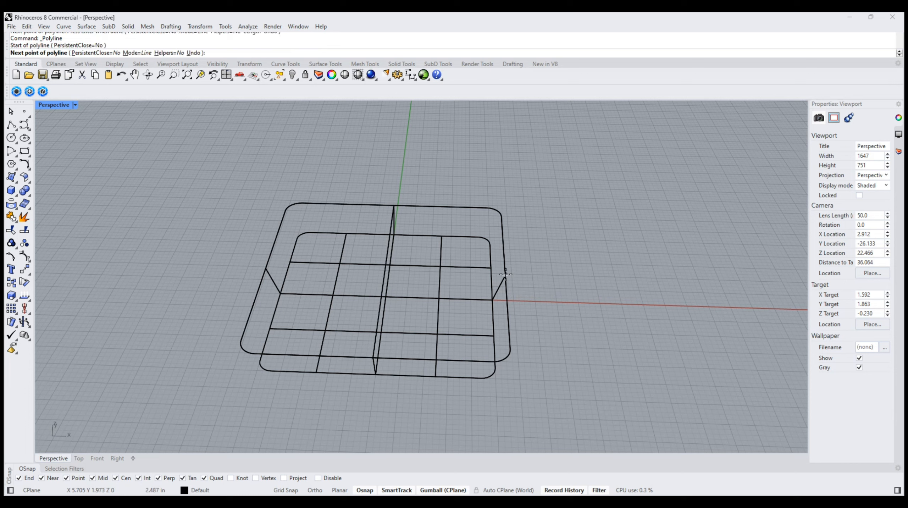
pyautogui.click(253, 267)
pyautogui.press('Return')
# Draw a vertical polyline from the floor center through the crossing of the upper lines, extending it above the tray in the Front view
pyautogui.moveTo(207, 251); pyautogui.dragTo(632, 272, button='right')
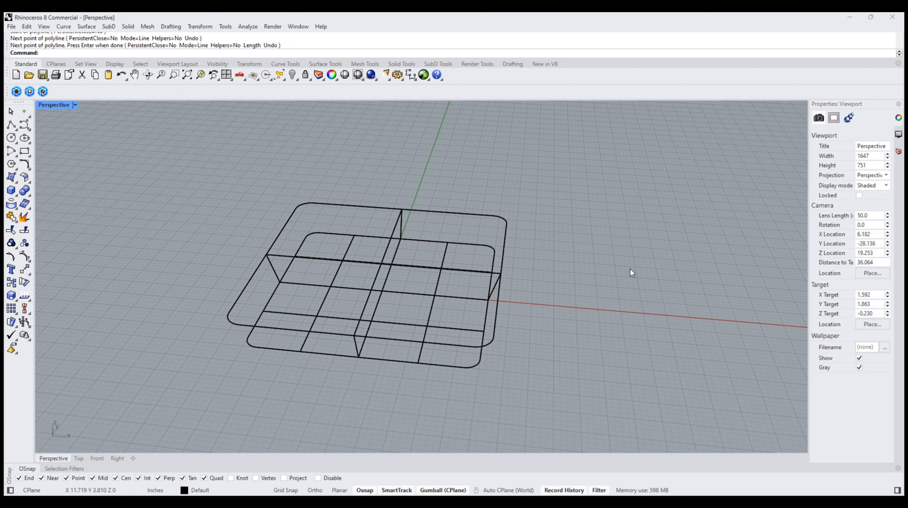
pyautogui.moveTo(630, 270); pyautogui.dragTo(576, 271, button='right')
pyautogui.scroll(5, 395, 262)
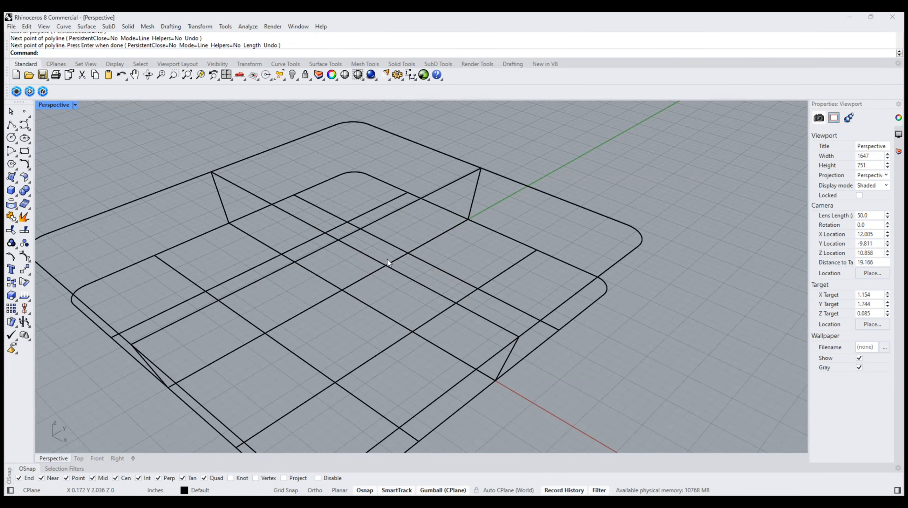
pyautogui.click(12, 125)
pyautogui.moveTo(368, 276); pyautogui.dragTo(367, 257, button='right')
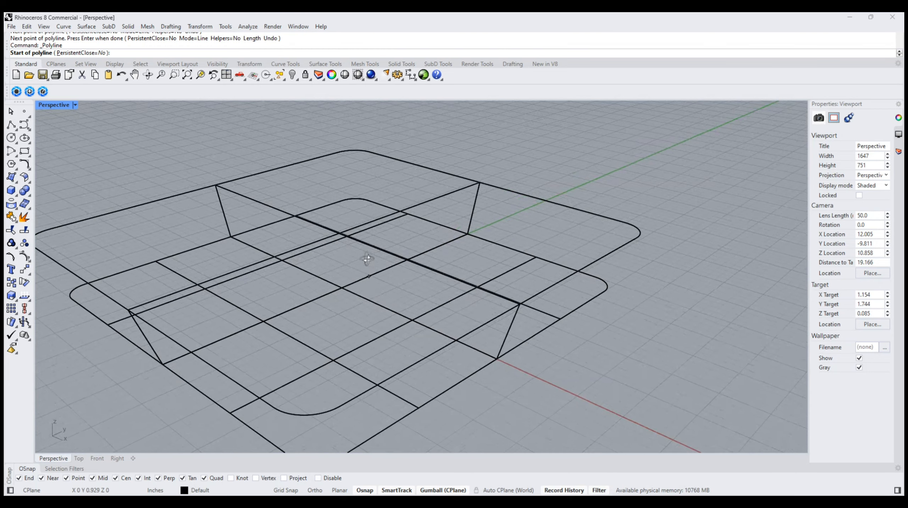
pyautogui.click(341, 287)
pyautogui.moveTo(341, 287); pyautogui.dragTo(348, 304, button='right')
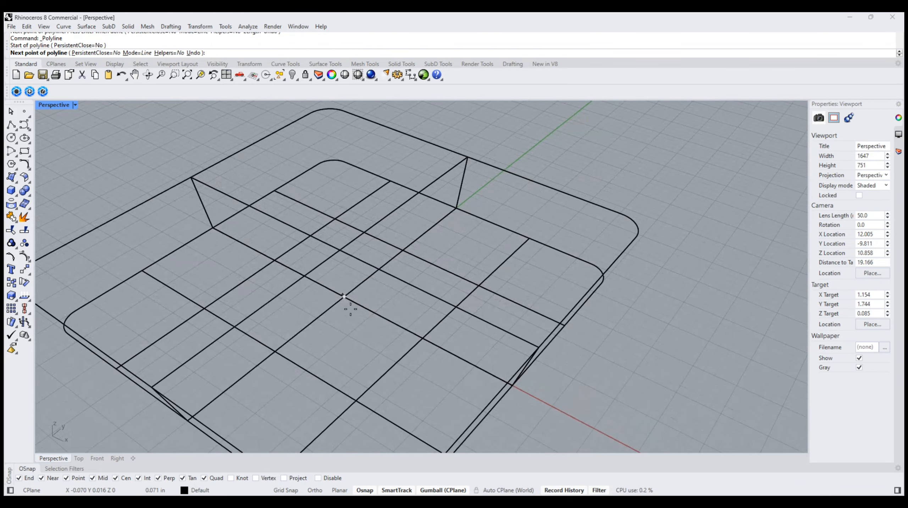
pyautogui.click(337, 250)
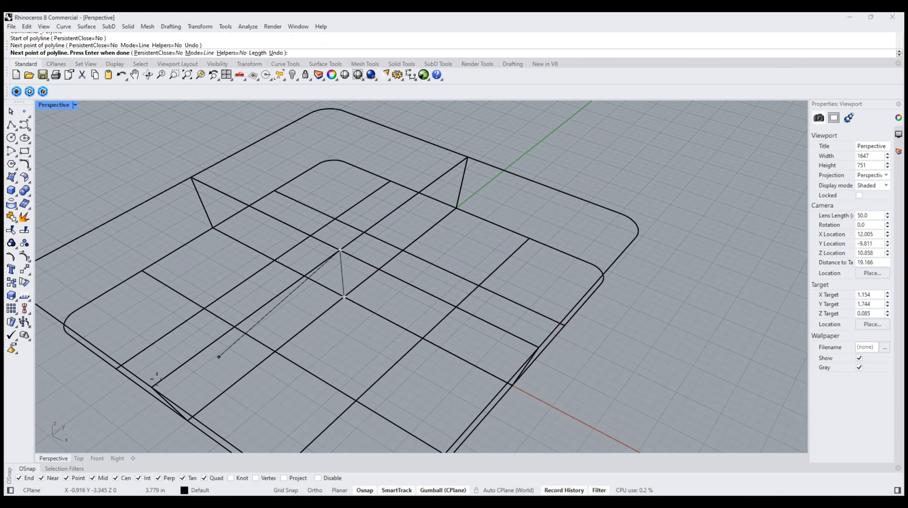
pyautogui.click(98, 459)
pyautogui.keyDown('shift'); pyautogui.moveTo(445, 204); pyautogui.dragTo(427, 295, button='right'); pyautogui.keyUp('shift')
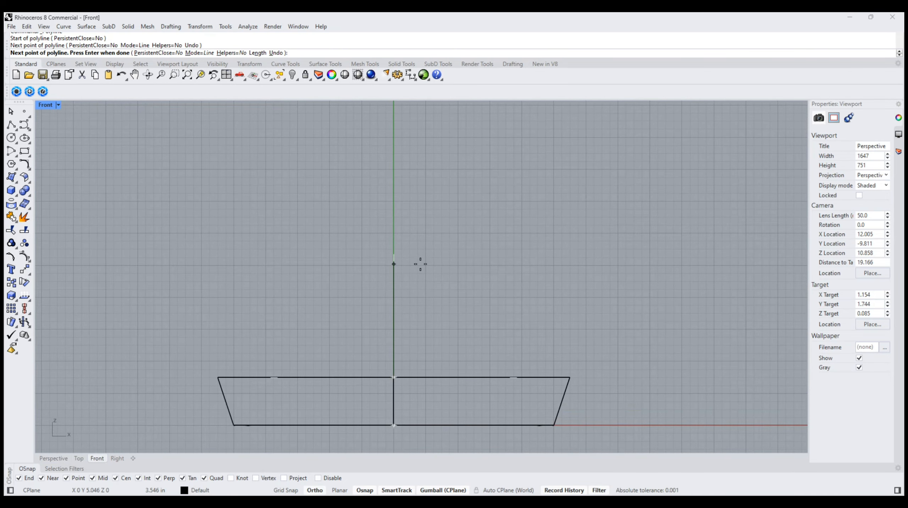
pyautogui.keyDown('shift'); pyautogui.click(420, 277); pyautogui.keyUp('shift')
pyautogui.press('Return')
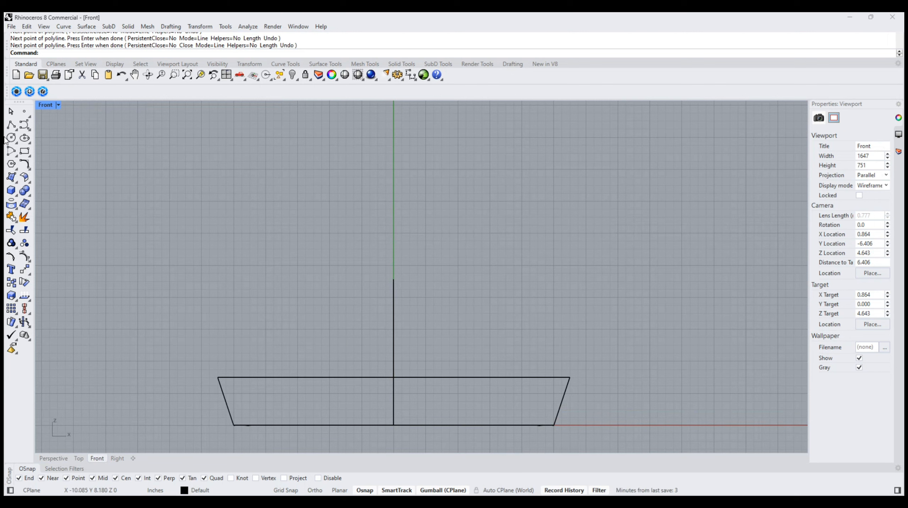
# Draw a circle by diameter, about 1.7 inches across, rising from the top end of the vertical line with Ortho off
pyautogui.click(16, 142)
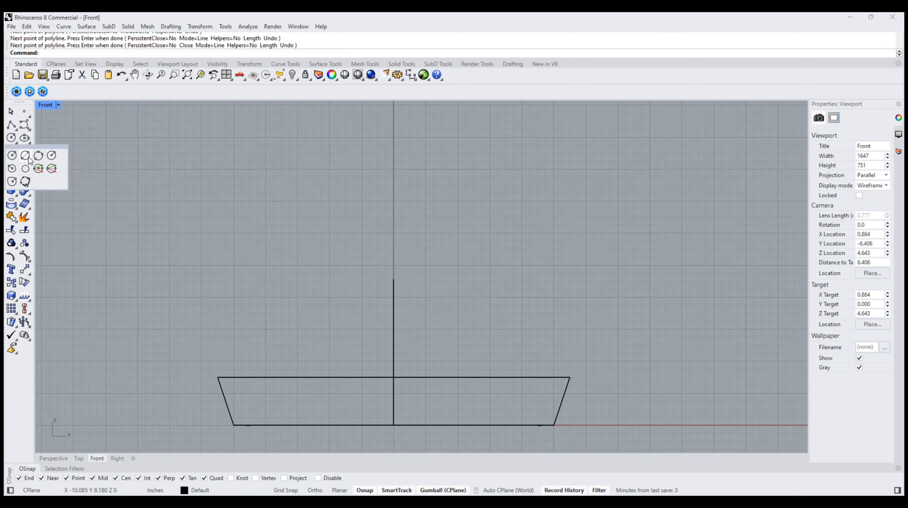
pyautogui.click(25, 155)
pyautogui.click(394, 278)
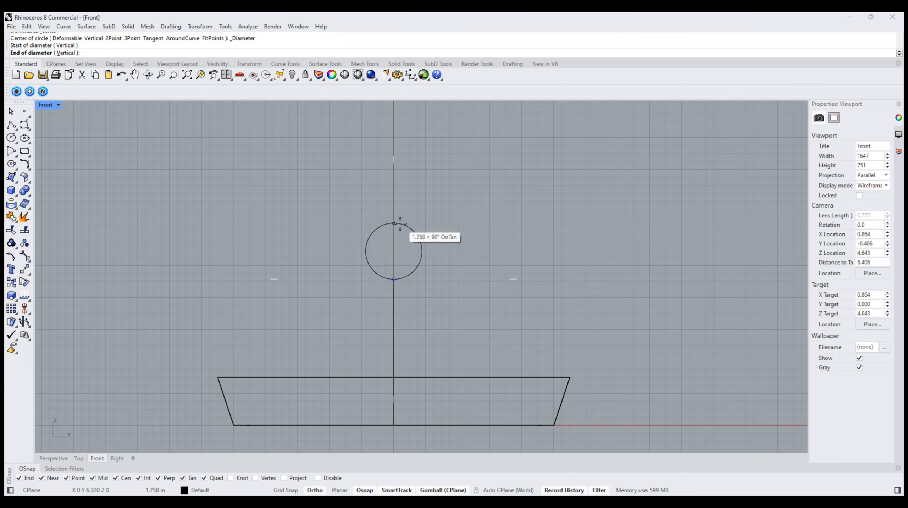
pyautogui.press('F8')
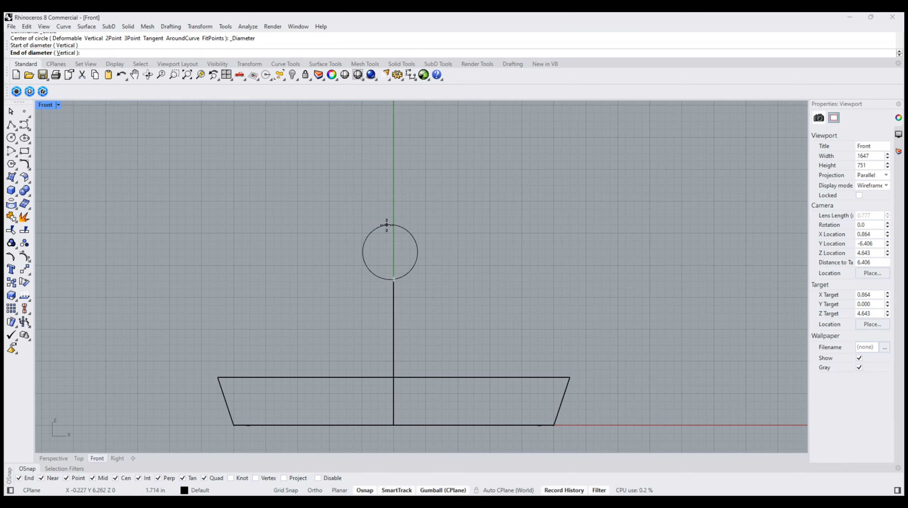
pyautogui.click(388, 225)
# Split the circle at the vertical line's top end and at a point on its lower right, and delete the short arc between them
pyautogui.scroll(3, 412, 263)
pyautogui.click(413, 280)
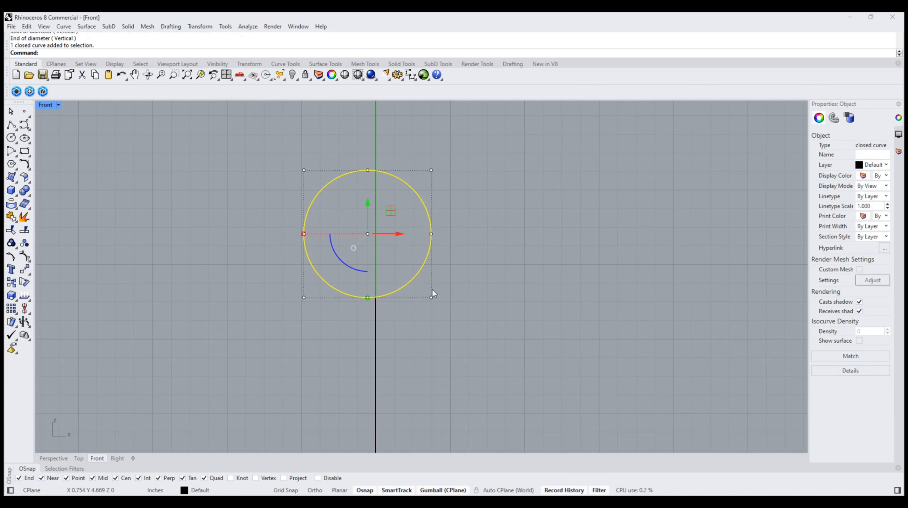
pyautogui.click(24, 230)
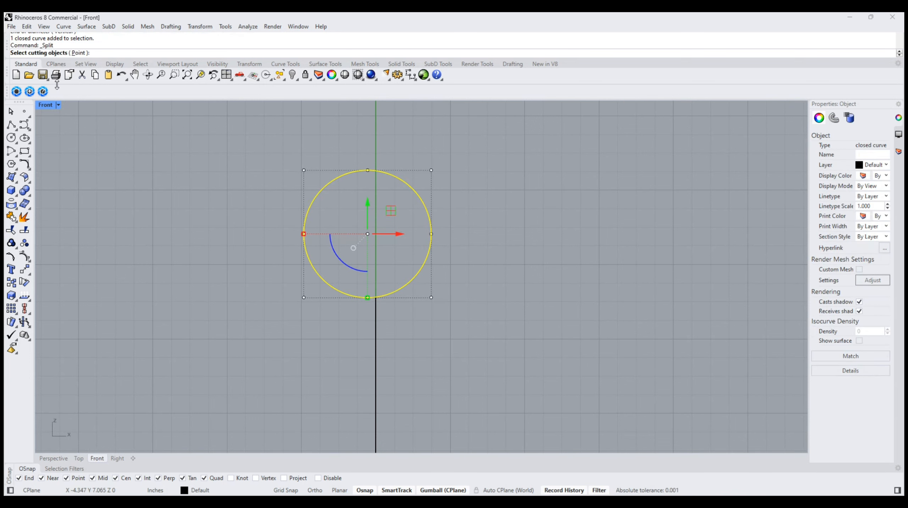
pyautogui.click(75, 55)
pyautogui.click(375, 297)
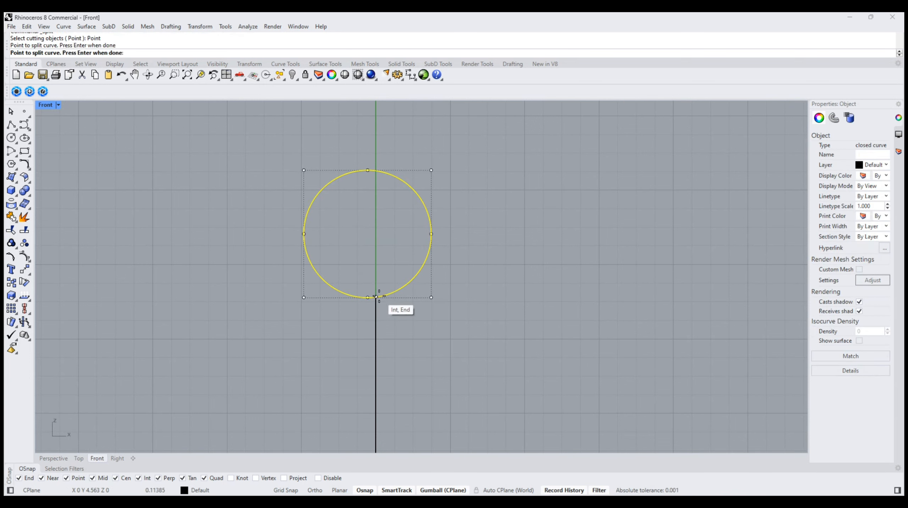
pyautogui.click(431, 262)
pyautogui.press('Return')
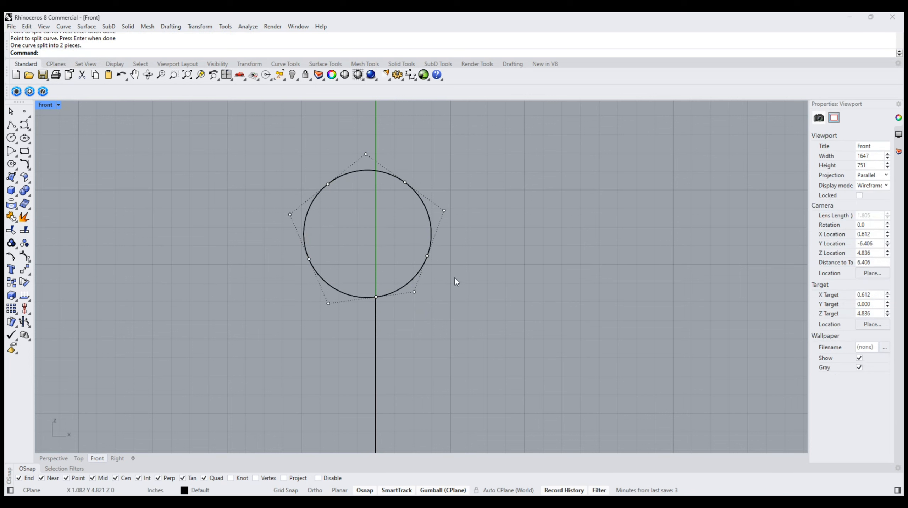
pyautogui.click(420, 276)
pyautogui.press('Delete')
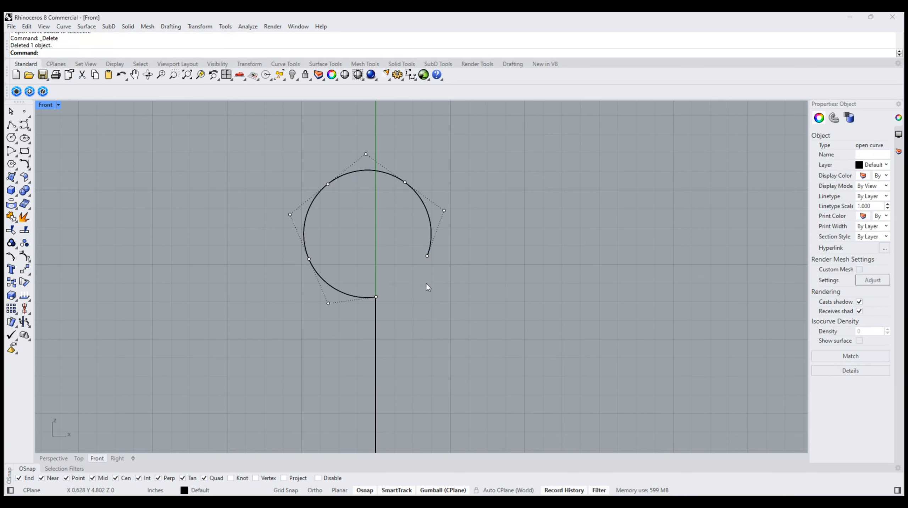
pyautogui.click(437, 299)
# Join the vertical line and the open circular arc into one hook curve
pyautogui.scroll(4, 429, 301)
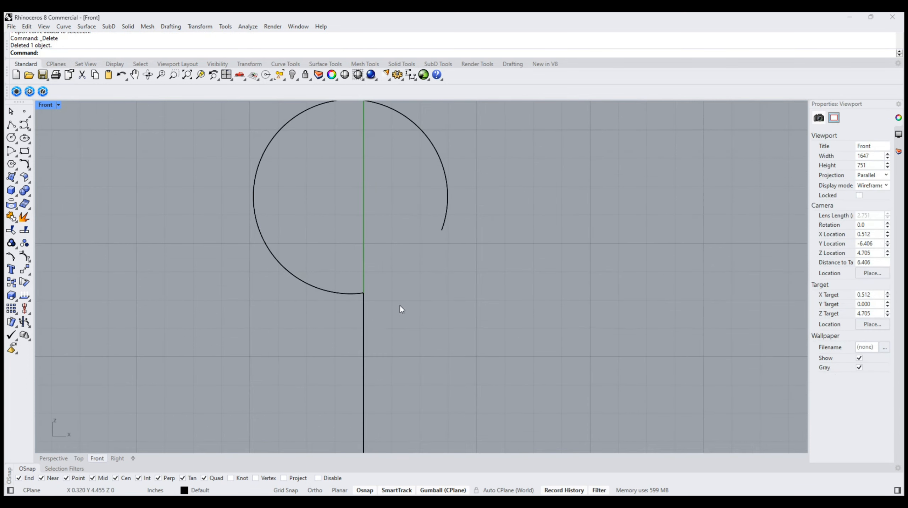
pyautogui.click(363, 309)
pyautogui.keyDown('shift'); pyautogui.click(346, 294); pyautogui.keyUp('shift')
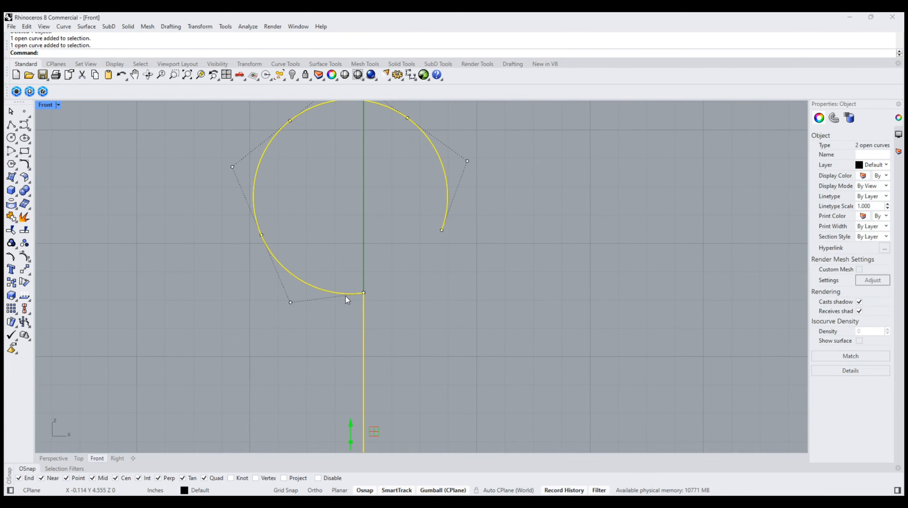
pyautogui.click(11, 217)
# Fillet the corner between the hook's arc and its vertical stem with a radius of about 0.44 inches
pyautogui.click(63, 26)
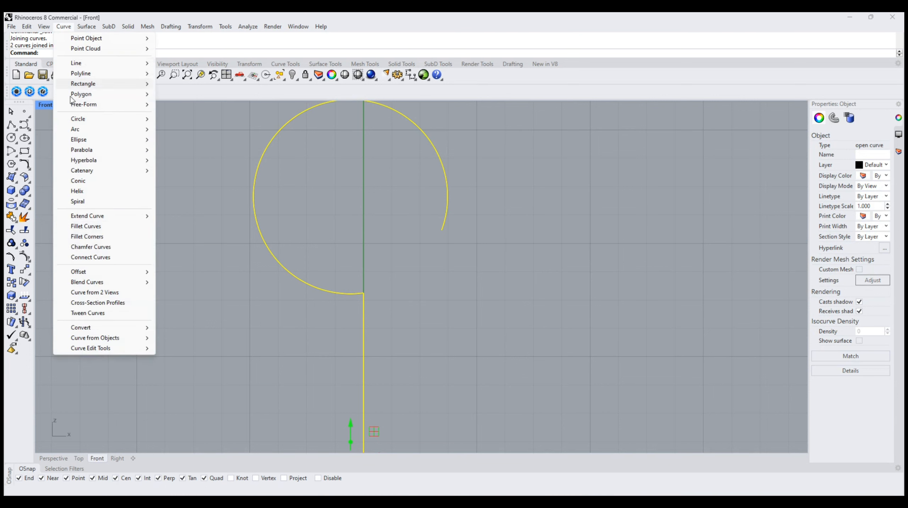
pyautogui.click(87, 237)
pyautogui.click(362, 293)
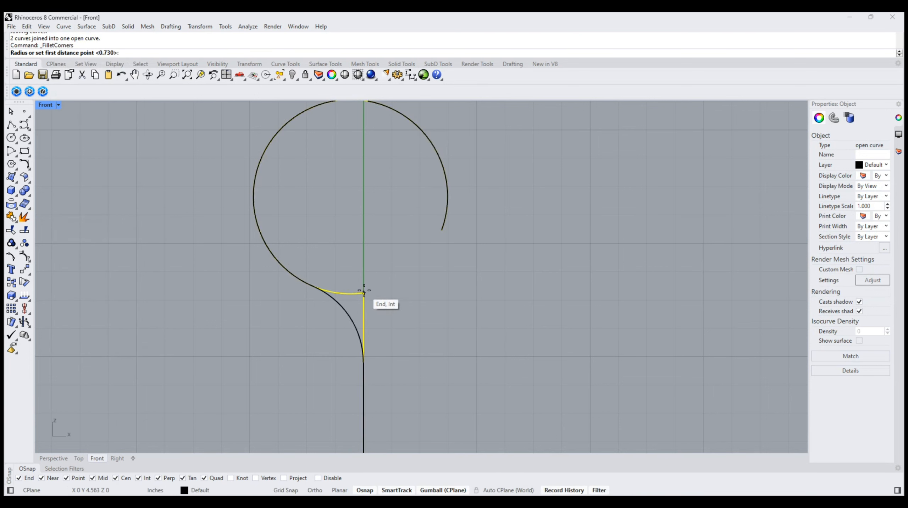
pyautogui.click(363, 246)
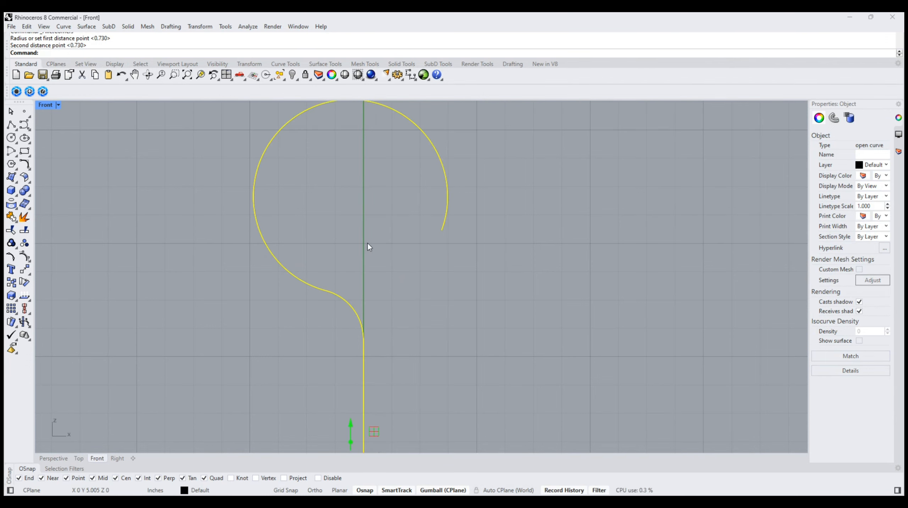
pyautogui.click(501, 279)
# Split the hook curve at the point where its stem crosses the two upper lines of the tray
pyautogui.scroll(-5, 442, 264)
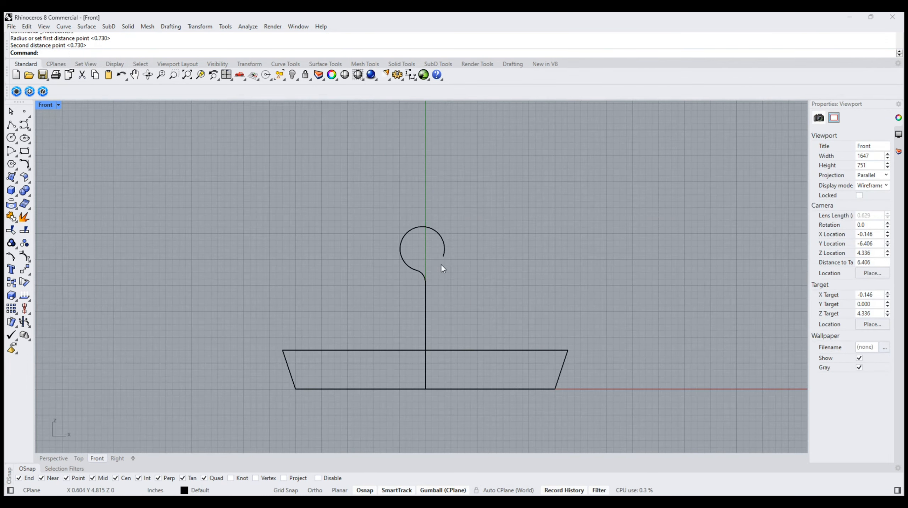
pyautogui.click(54, 459)
pyautogui.scroll(-8, 436, 261)
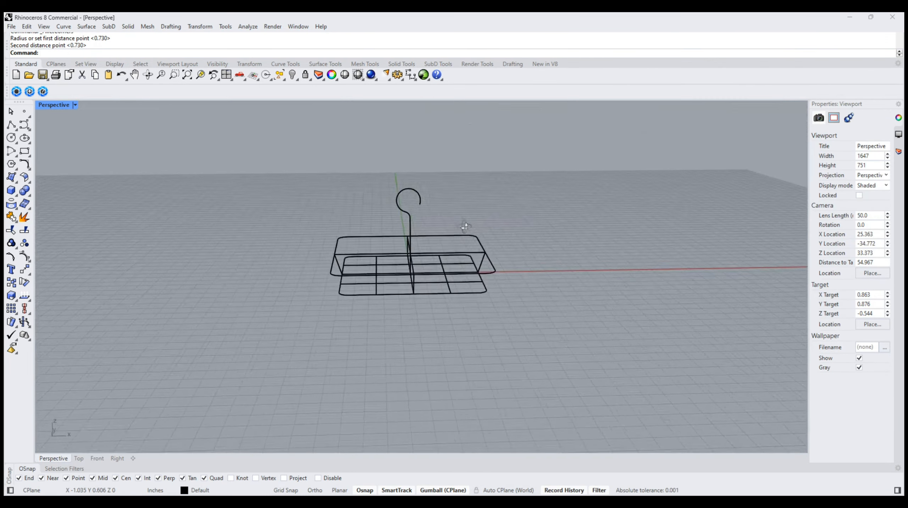
pyautogui.moveTo(509, 224); pyautogui.dragTo(459, 230, button='right')
pyautogui.scroll(8, 406, 254)
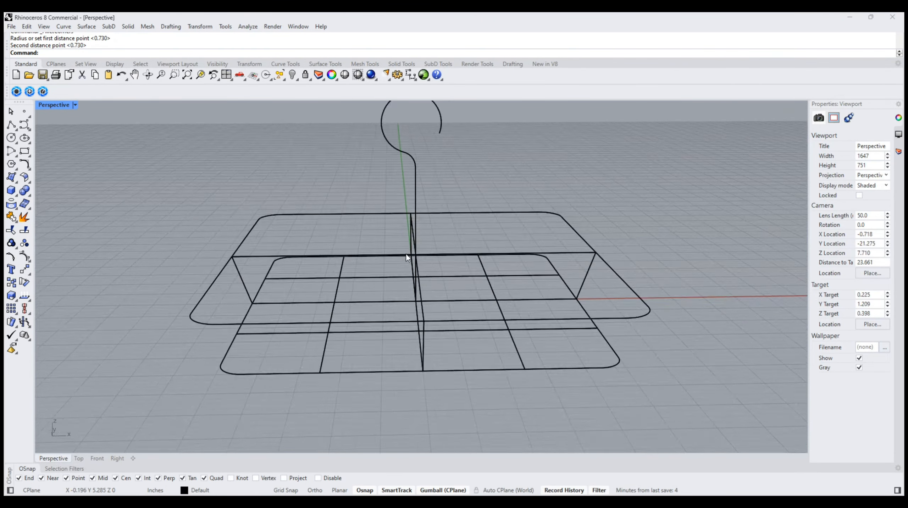
pyautogui.moveTo(404, 254); pyautogui.dragTo(398, 234, button='right')
pyautogui.click(378, 233)
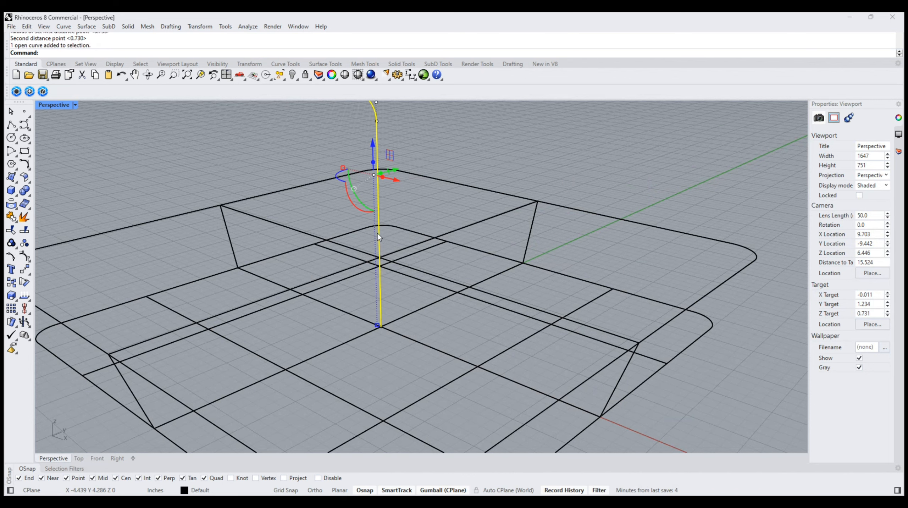
pyautogui.click(24, 230)
pyautogui.click(79, 52)
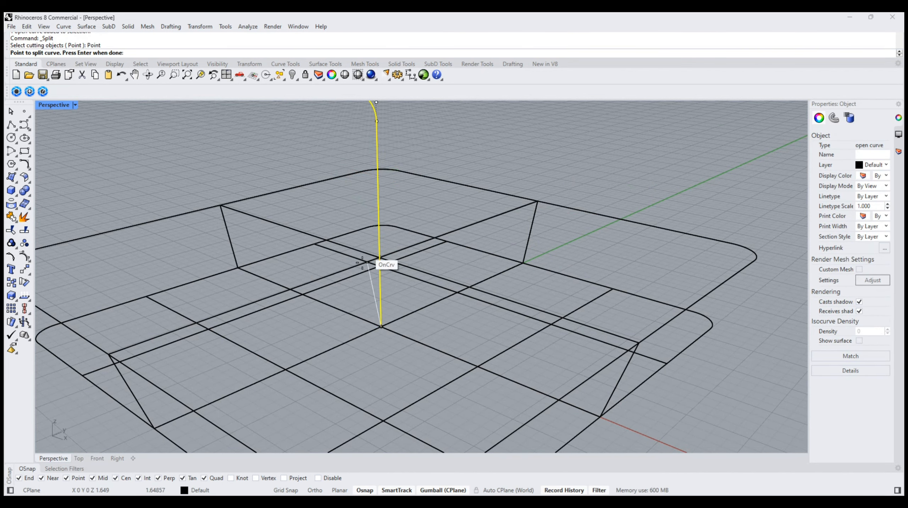
pyautogui.scroll(2, 380, 273)
pyautogui.scroll(3, 382, 278)
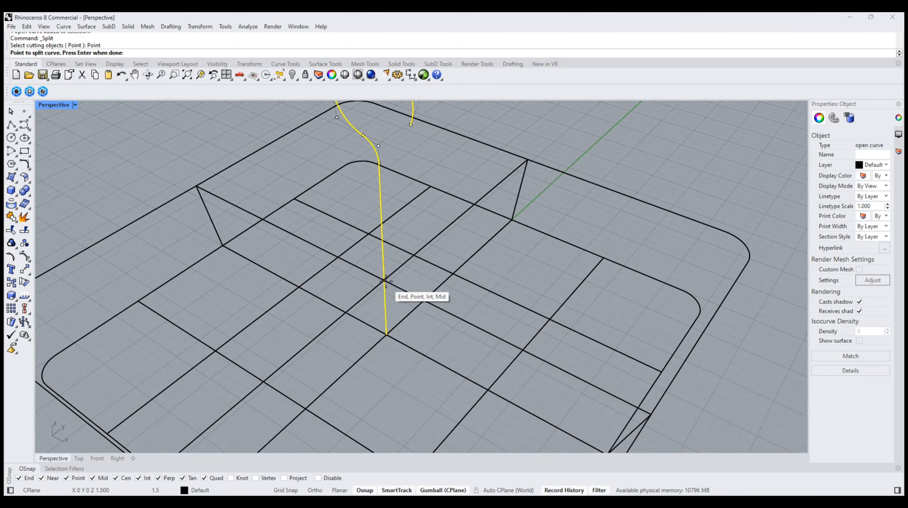
pyautogui.click(385, 279)
pyautogui.press('Return')
pyautogui.click(390, 308)
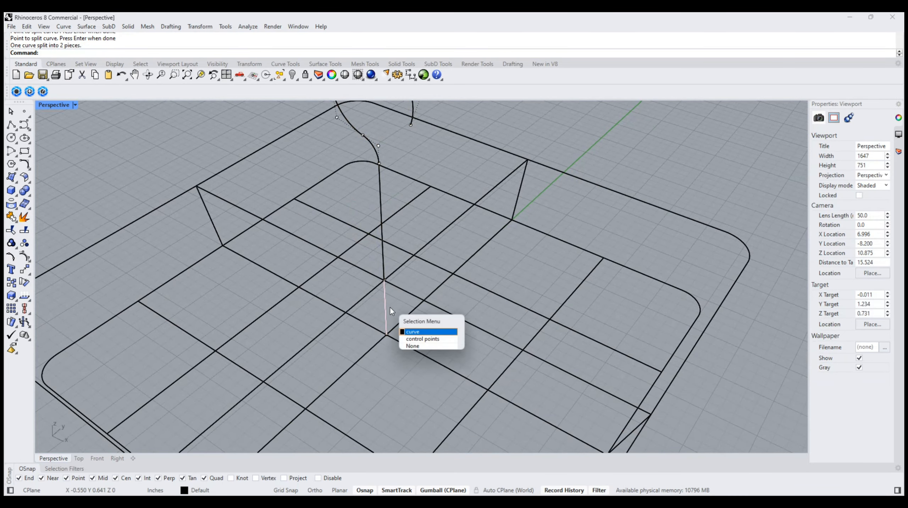
pyautogui.press('Escape')
# Undo the last pipe and try piping the two rounded squares with a 5 mm diameter
pyautogui.scroll(-8, 357, 270)
pyautogui.moveTo(349, 288); pyautogui.dragTo(446, 250, button='right')
pyautogui.hotkey('ctrl', 'z')
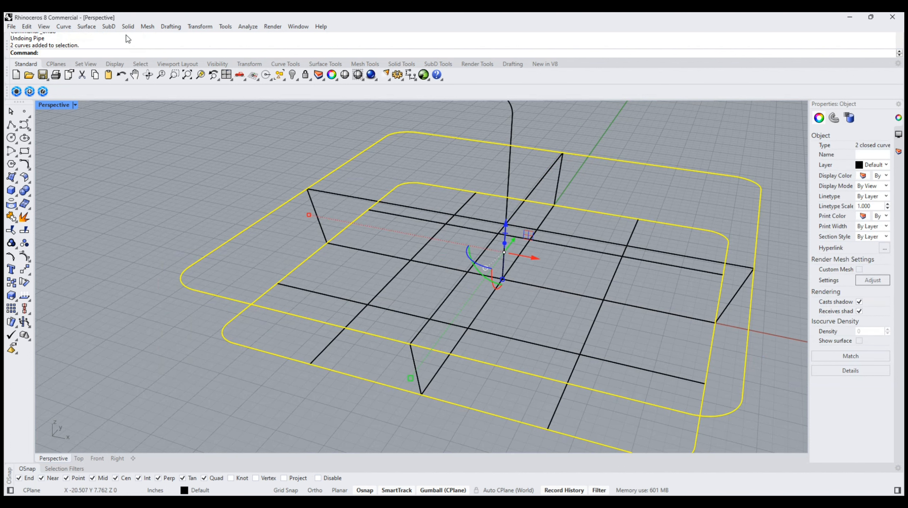
pyautogui.click(129, 27)
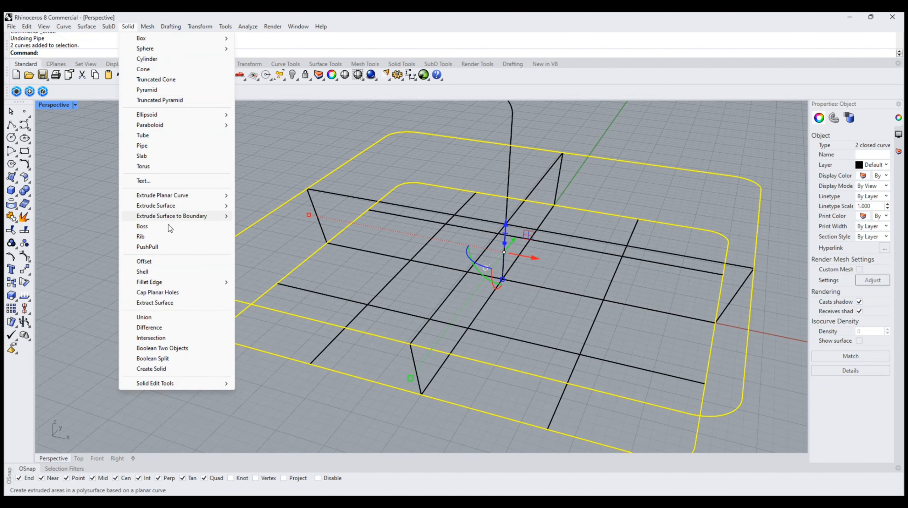
pyautogui.click(142, 146)
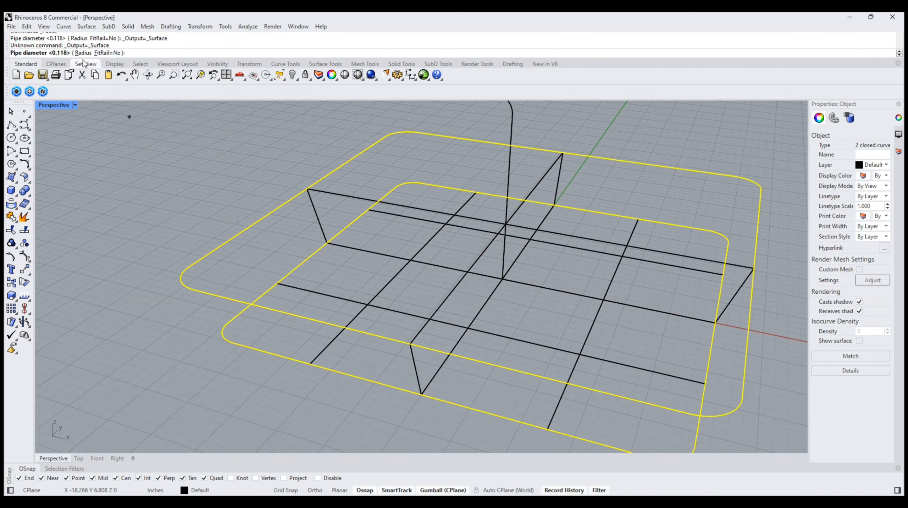
pyautogui.write('5mm')
pyautogui.press('Return')
pyautogui.click(161, 260)
pyautogui.moveTo(160, 260); pyautogui.dragTo(255, 252, button='right')
pyautogui.scroll(4, 235, 307)
pyautogui.hotkey('ctrl', 'z')
# Pipe the upper and lower rounded squares with a diameter of 4 mm
pyautogui.moveTo(231, 376); pyautogui.dragTo(193, 332)
pyautogui.click(129, 27)
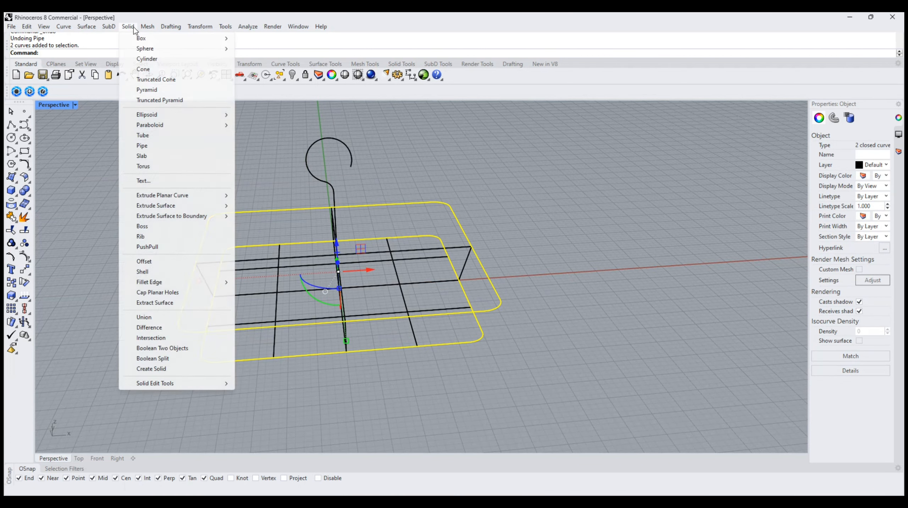
pyautogui.click(142, 145)
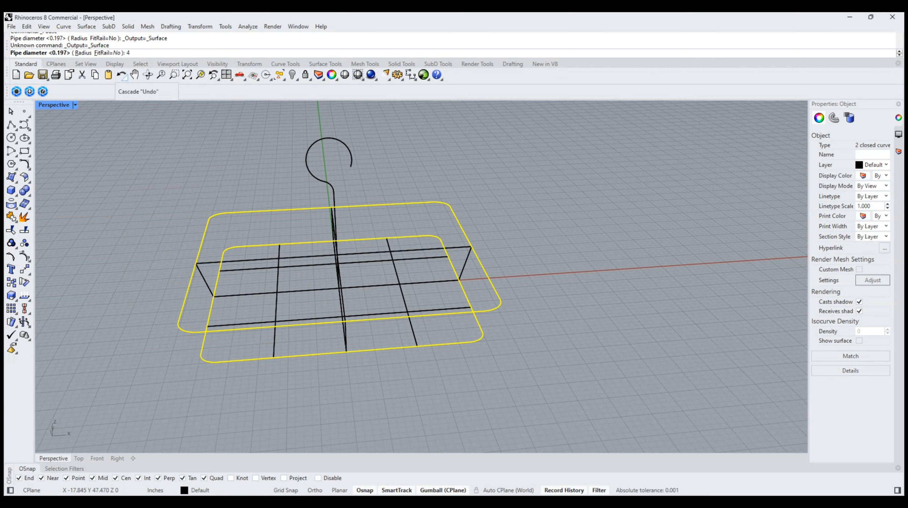
pyautogui.write('4mm')
pyautogui.press('Return')
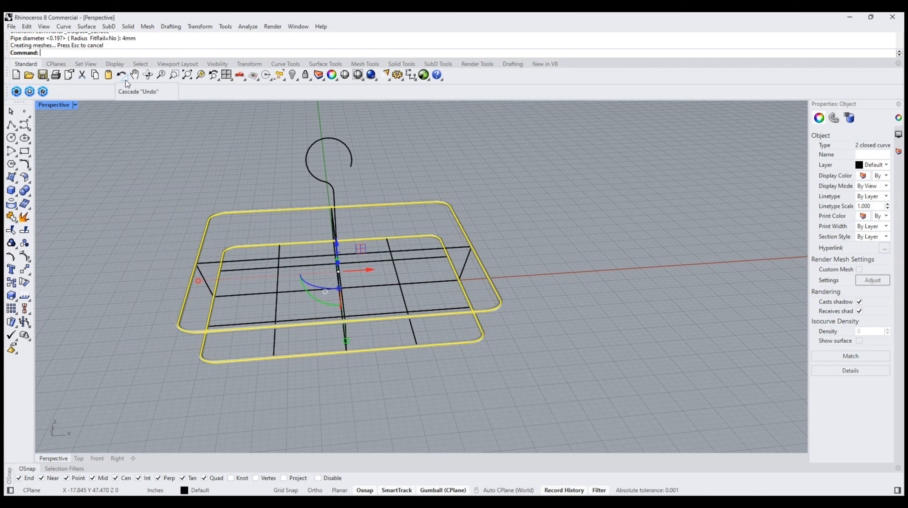
pyautogui.click(126, 212)
# Pipe the floor grid lines, side profiles and upper cross lines with a diameter of 3 mm, leaving out the hook and its stem
pyautogui.moveTo(242, 232); pyautogui.dragTo(577, 298, button='right')
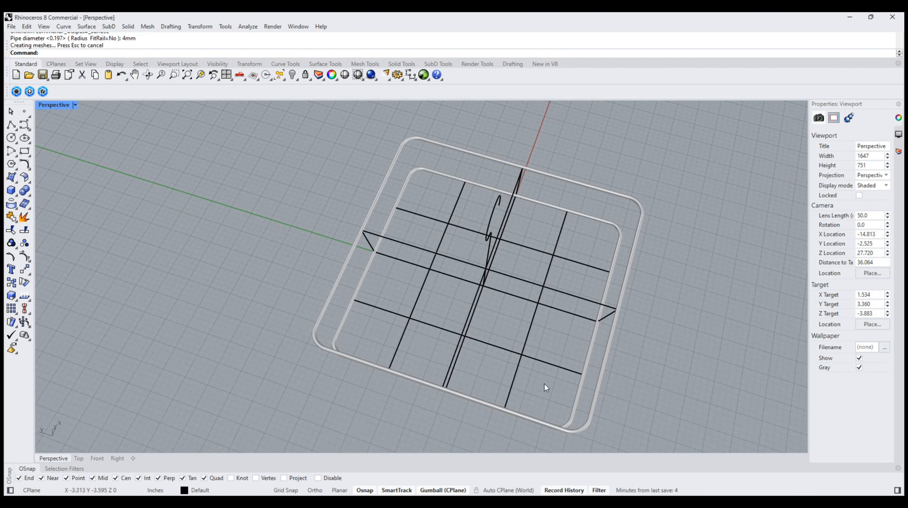
pyautogui.moveTo(544, 383); pyautogui.dragTo(502, 230)
pyautogui.moveTo(502, 229); pyautogui.dragTo(471, 259, button='right')
pyautogui.keyDown('shift'); pyautogui.moveTo(480, 265); pyautogui.dragTo(442, 216); pyautogui.keyUp('shift')
pyautogui.keyDown('shift'); pyautogui.moveTo(295, 290); pyautogui.dragTo(356, 319, button='right'); pyautogui.keyUp('shift')
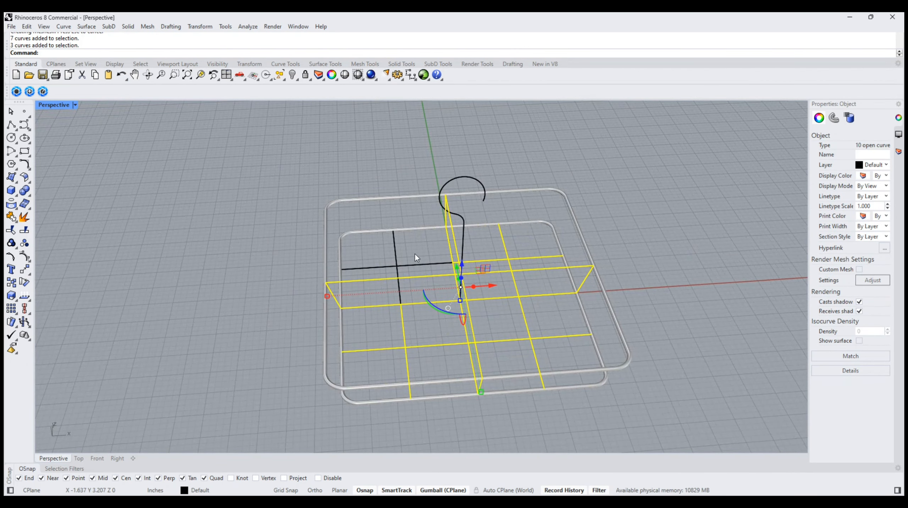
pyautogui.keyDown('shift'); pyautogui.moveTo(414, 254); pyautogui.dragTo(385, 293); pyautogui.keyUp('shift')
pyautogui.moveTo(386, 293)
pyautogui.mouseDown(button='right')
pyautogui.moveTo(498, 301)
pyautogui.moveTo(360, 297)
pyautogui.moveTo(334, 321)
pyautogui.moveTo(381, 308)
pyautogui.mouseUp(button='right')
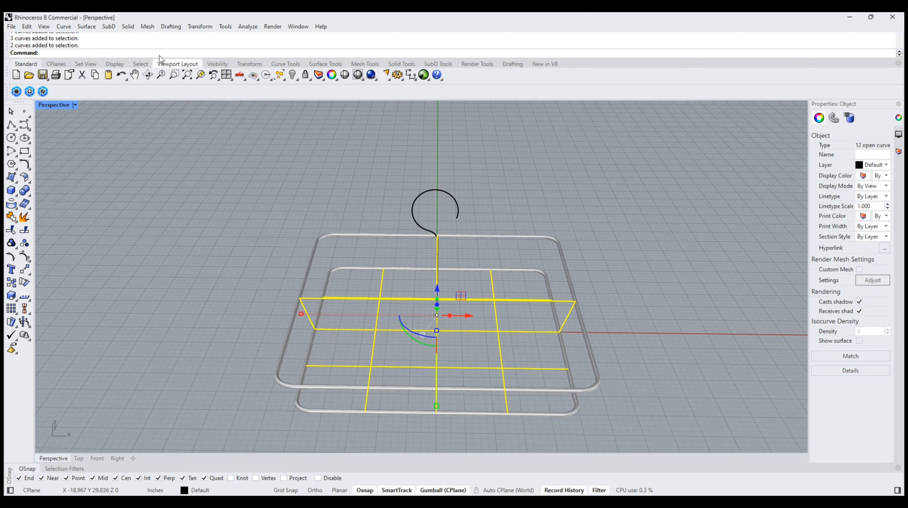
pyautogui.click(128, 27)
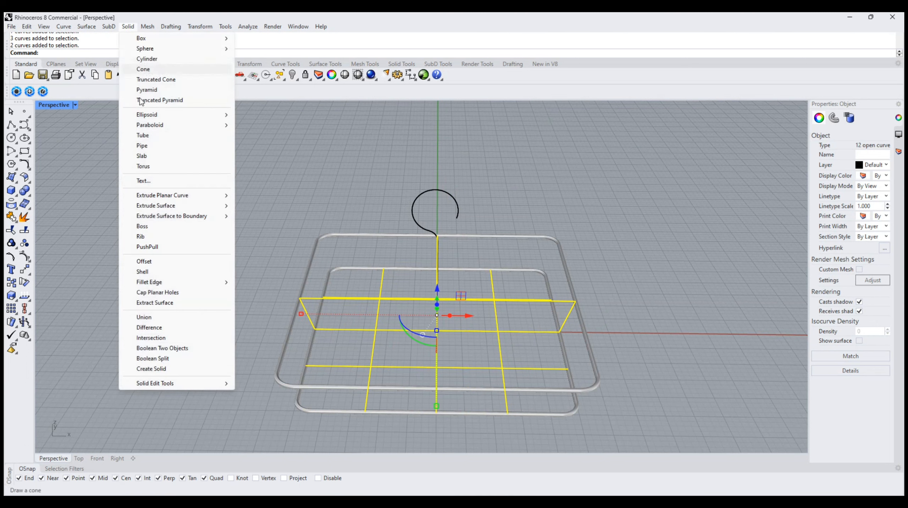
pyautogui.click(141, 146)
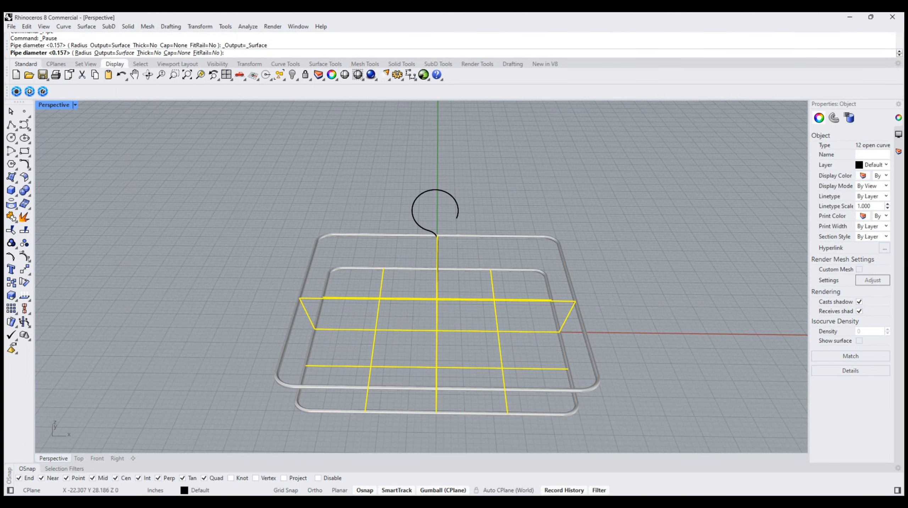
pyautogui.write('3mm')
pyautogui.press('Return')
# Join the lower stem piece and the upper hook piece into a single curve
pyautogui.moveTo(249, 341); pyautogui.dragTo(187, 322, button='right')
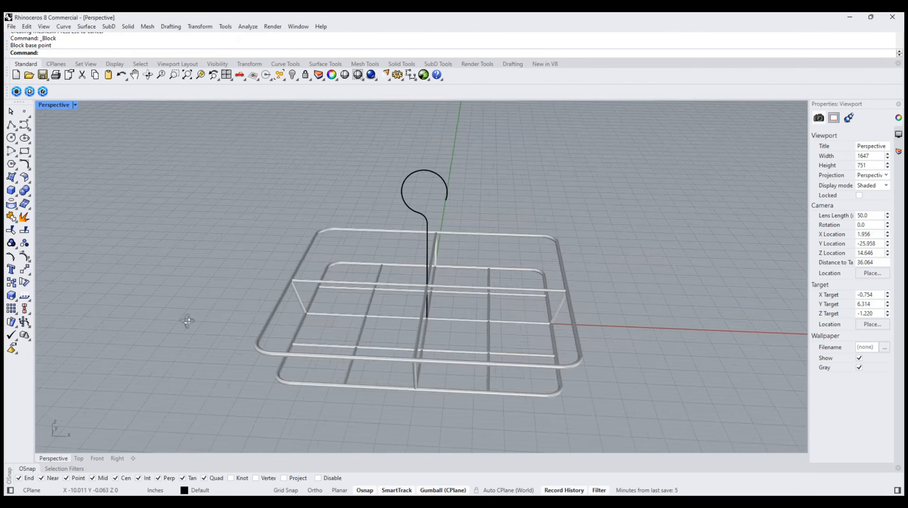
pyautogui.moveTo(427, 313); pyautogui.dragTo(487, 293, button='right')
pyautogui.scroll(6, 503, 284)
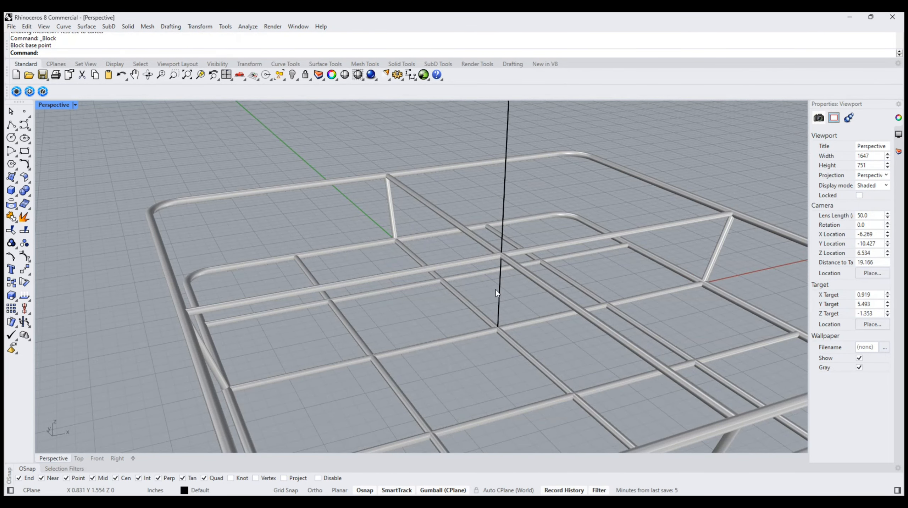
pyautogui.click(497, 290)
pyautogui.click(506, 209)
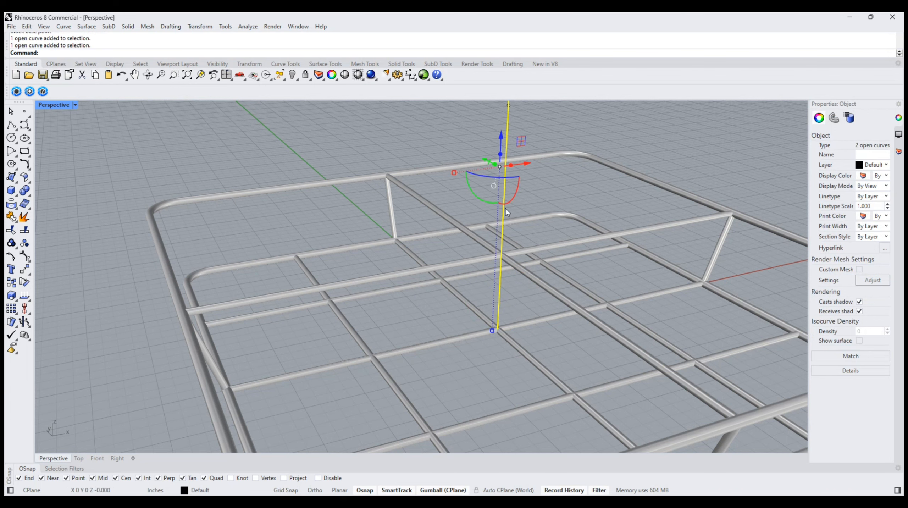
pyautogui.click(12, 217)
pyautogui.moveTo(121, 138); pyautogui.dragTo(125, 212, button='right')
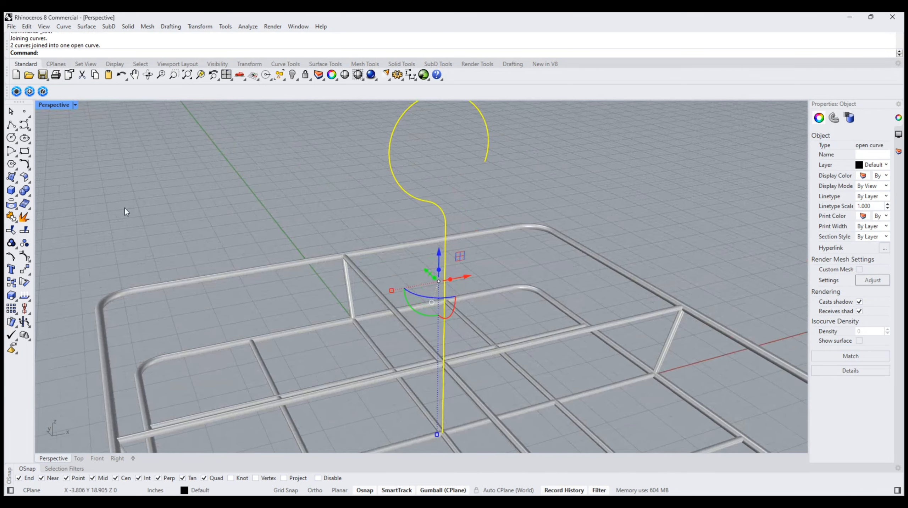
# Pipe the joined hook and stem curve with a constant diameter of 4 mm and no caps
pyautogui.click(127, 26)
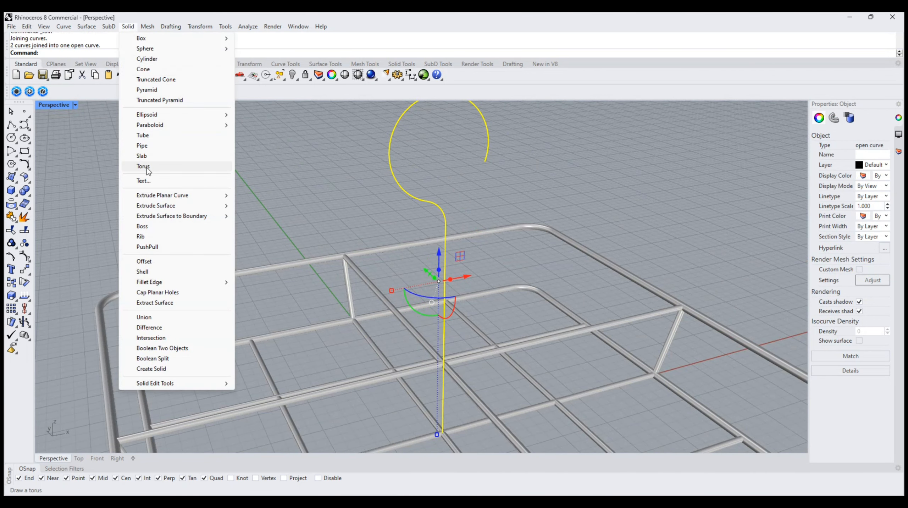
pyautogui.click(145, 145)
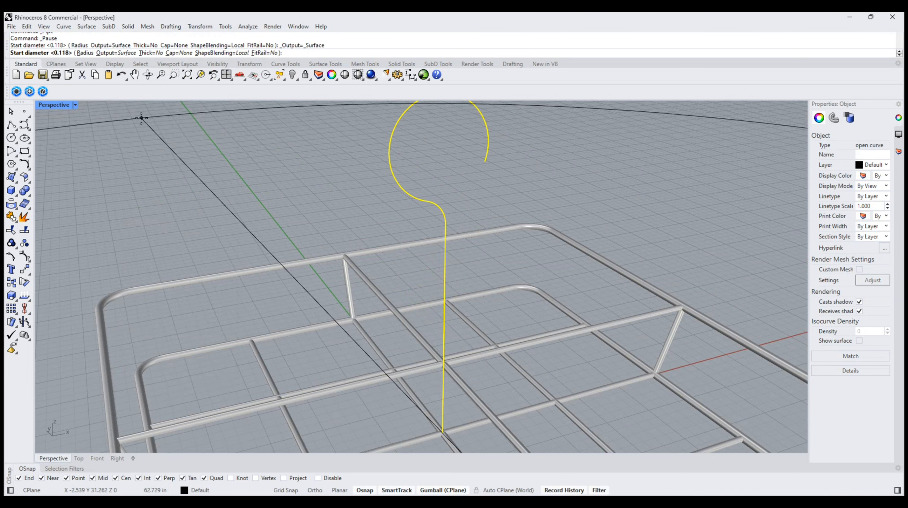
pyautogui.write('4mm')
pyautogui.press('Return')
pyautogui.press('Return')
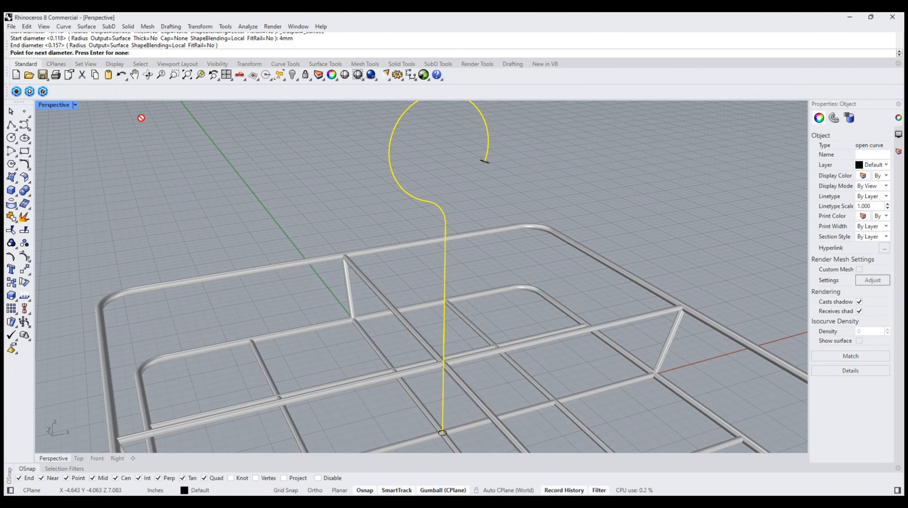
pyautogui.press('Return')
# Cap the open ends of the hook pipe to make it a closed solid
pyautogui.moveTo(476, 270); pyautogui.dragTo(480, 214, button='right')
pyautogui.scroll(8, 481, 214)
pyautogui.click(482, 212)
pyautogui.write('Cap')
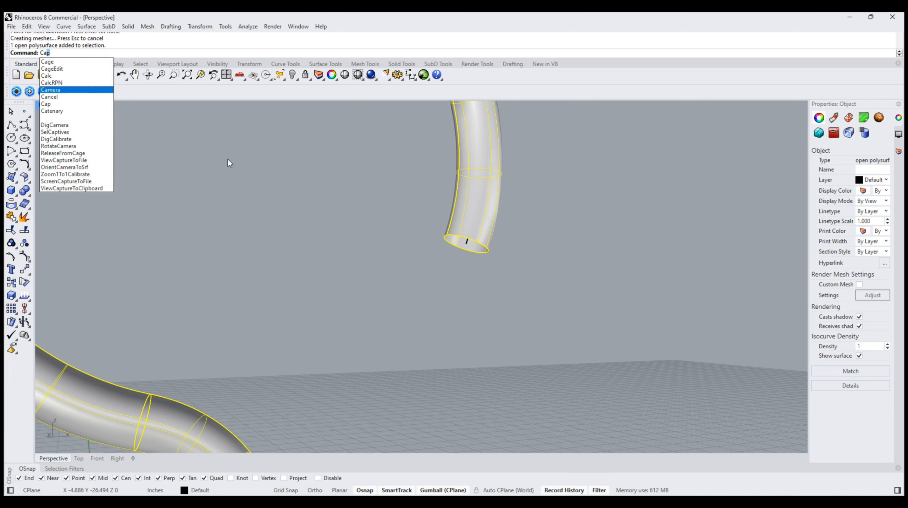
pyautogui.press('Return')
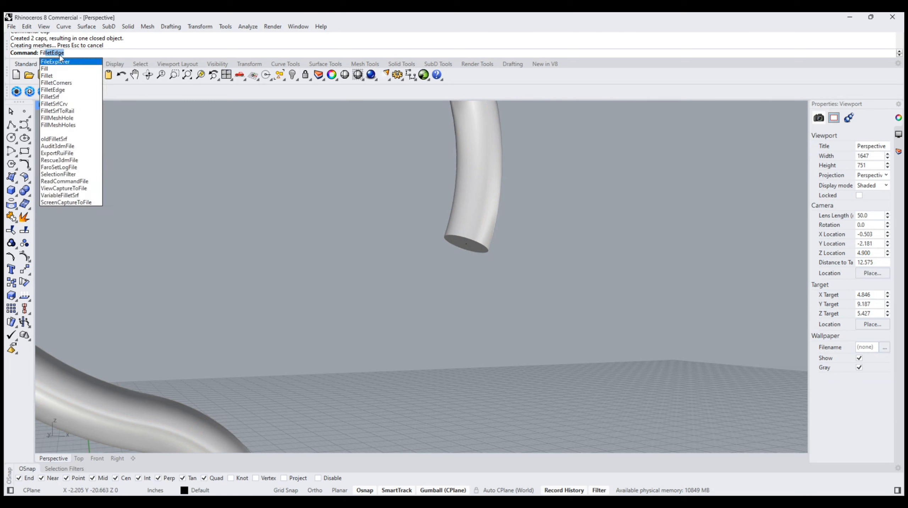
# Fillet the circular edge at the hook's free upper end with a radius of 1 mm using FilletEdge
pyautogui.press('Return')
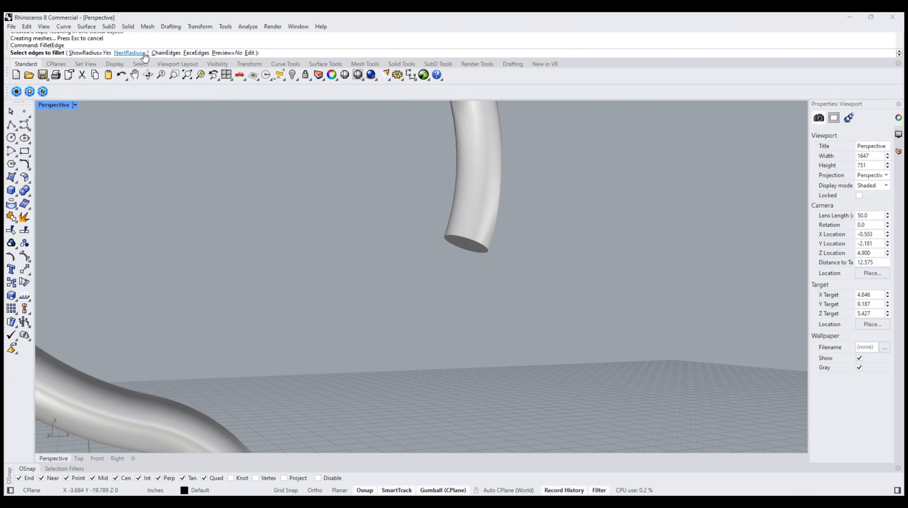
pyautogui.click(129, 53)
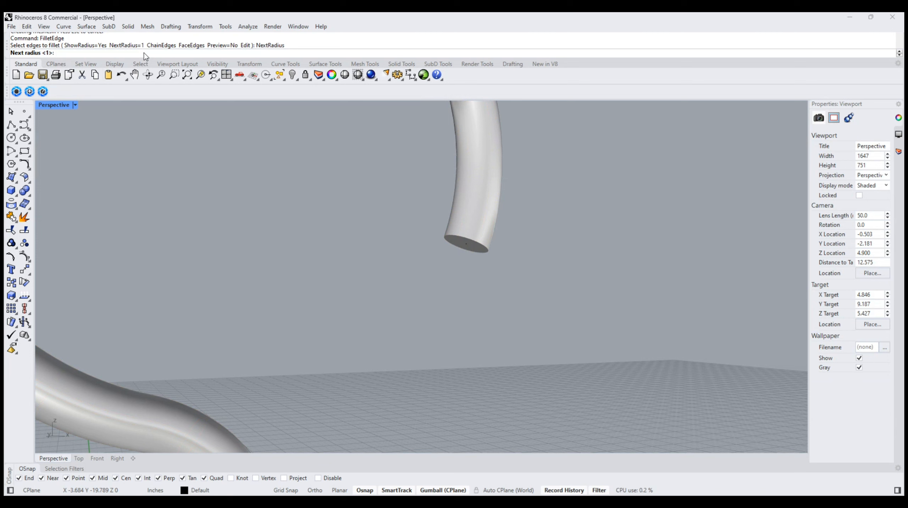
pyautogui.write('1mm')
pyautogui.press('Return')
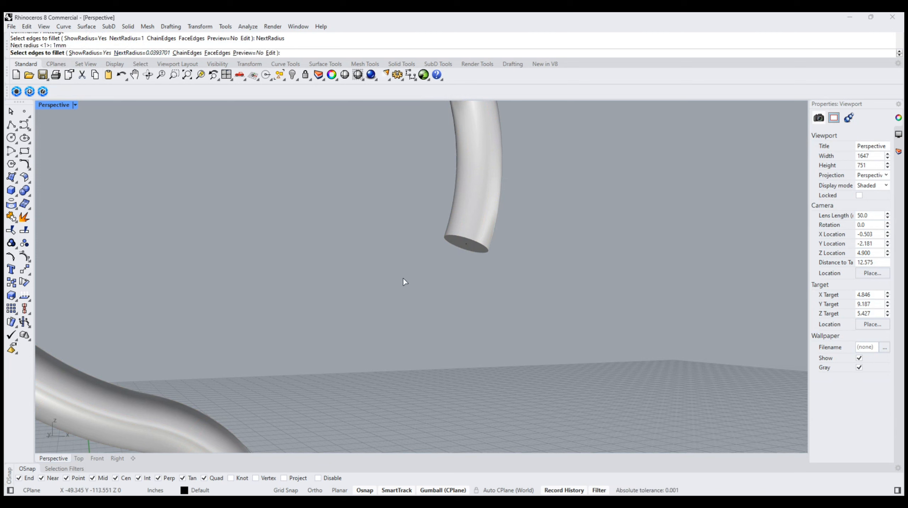
pyautogui.click(484, 249)
pyautogui.press('Return')
pyautogui.rightClick(578, 223)
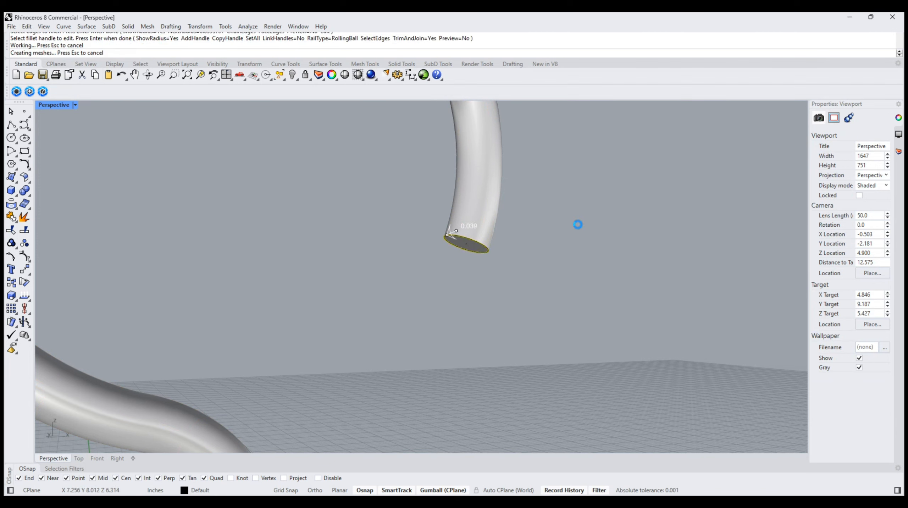